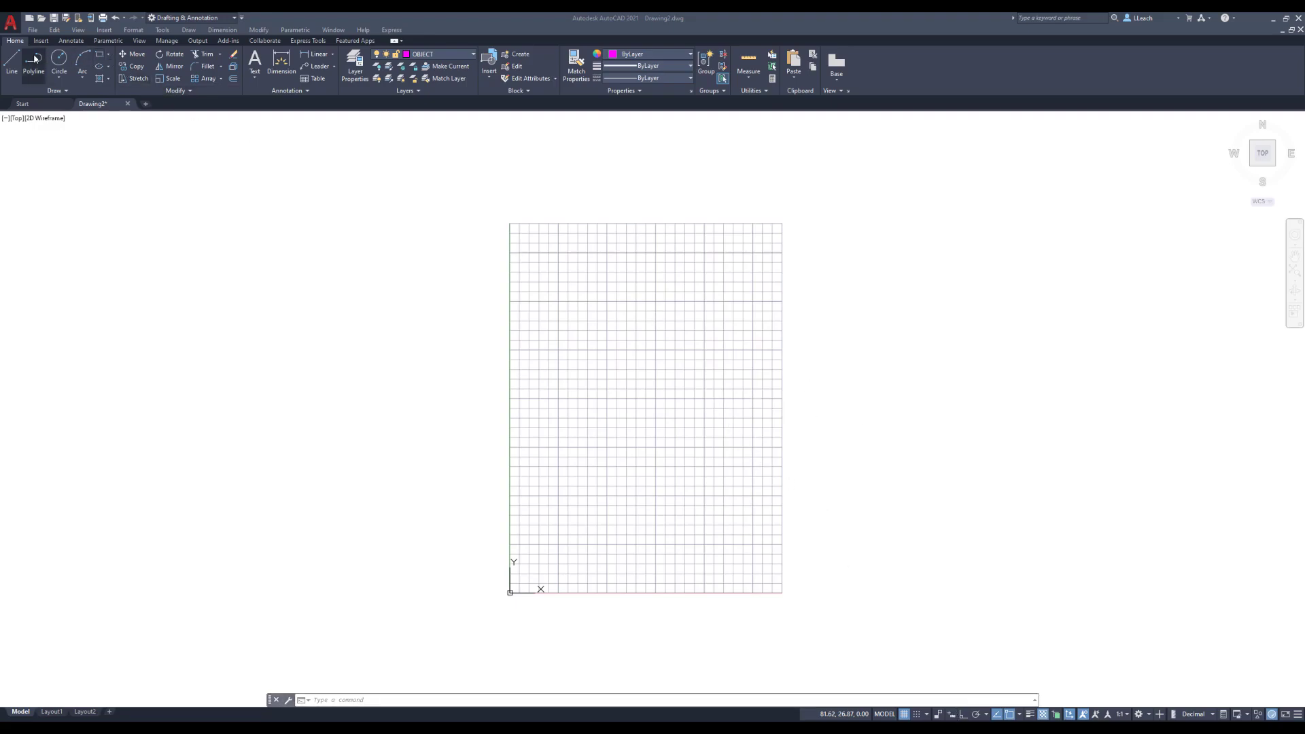
Draw a line from absolute point 2,4 to absolute point 10,10
click(12, 62)
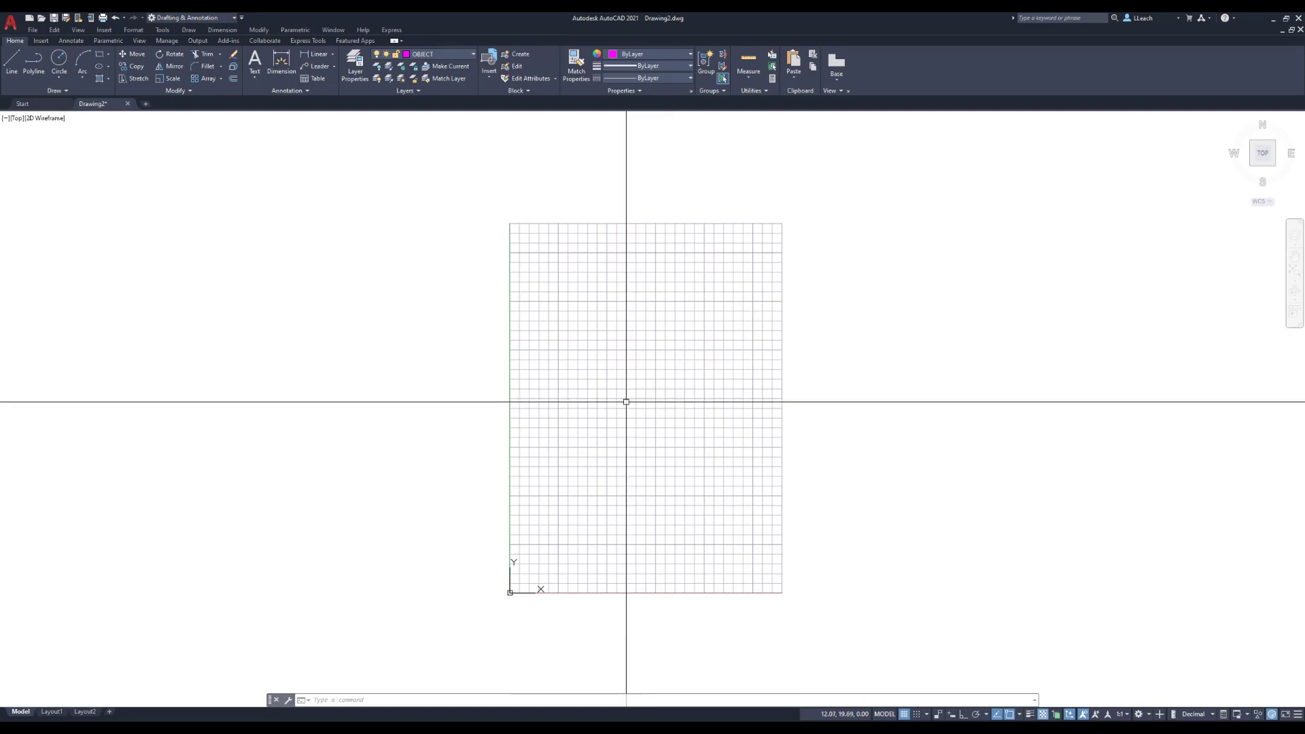
click(13, 63)
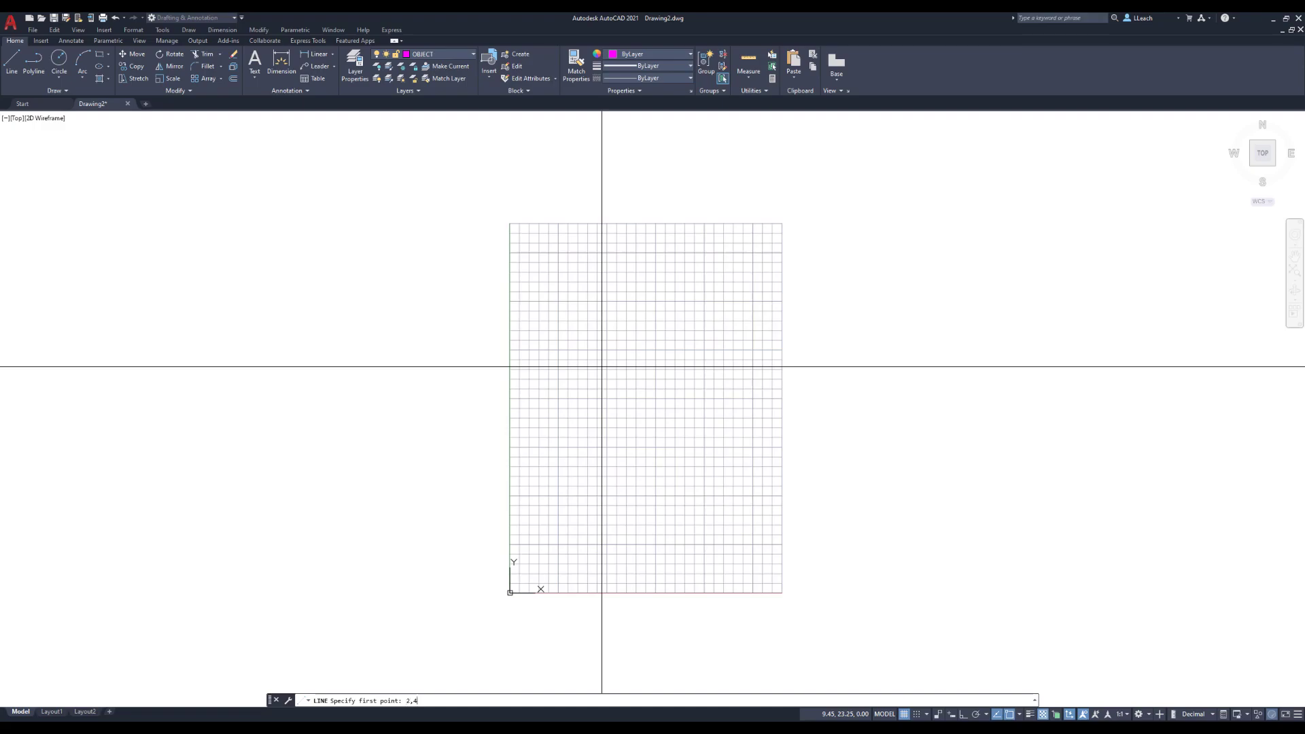
key(Return)
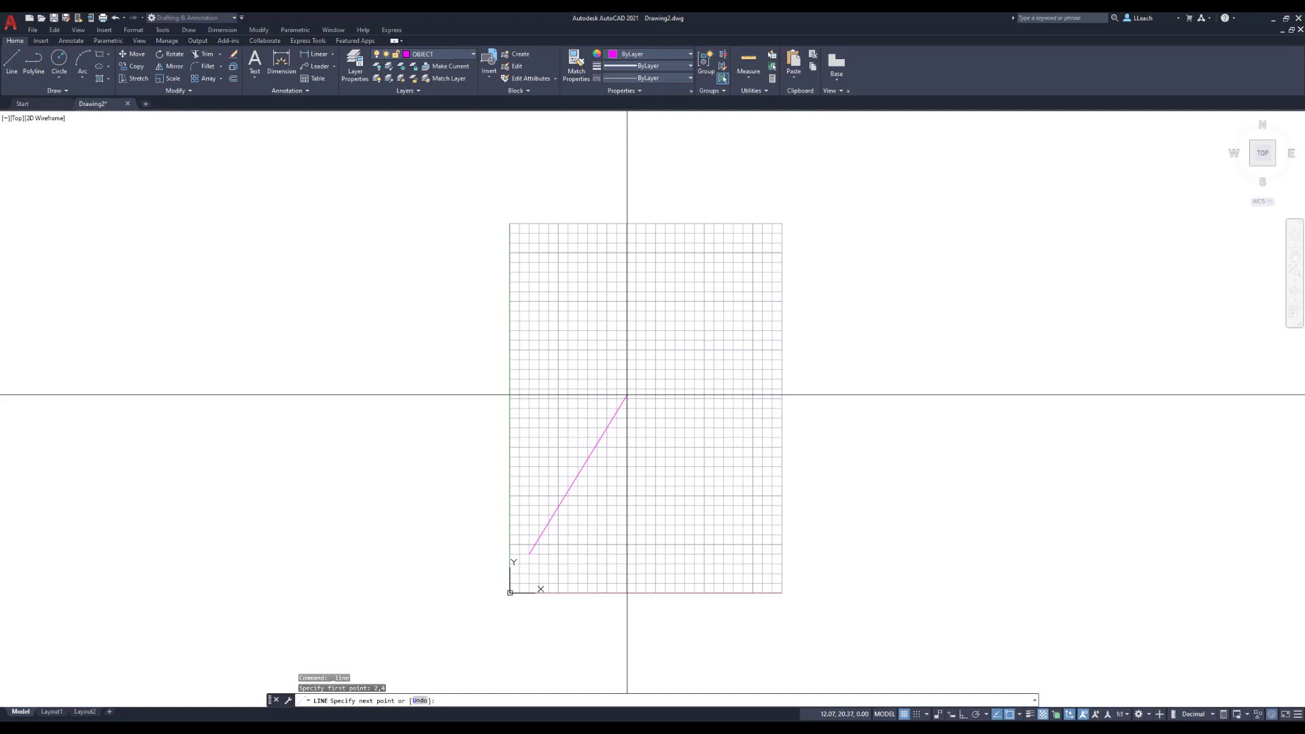
text(10,10)
key(Return)
key(Escape)
scroll(593, 568, up, 2)
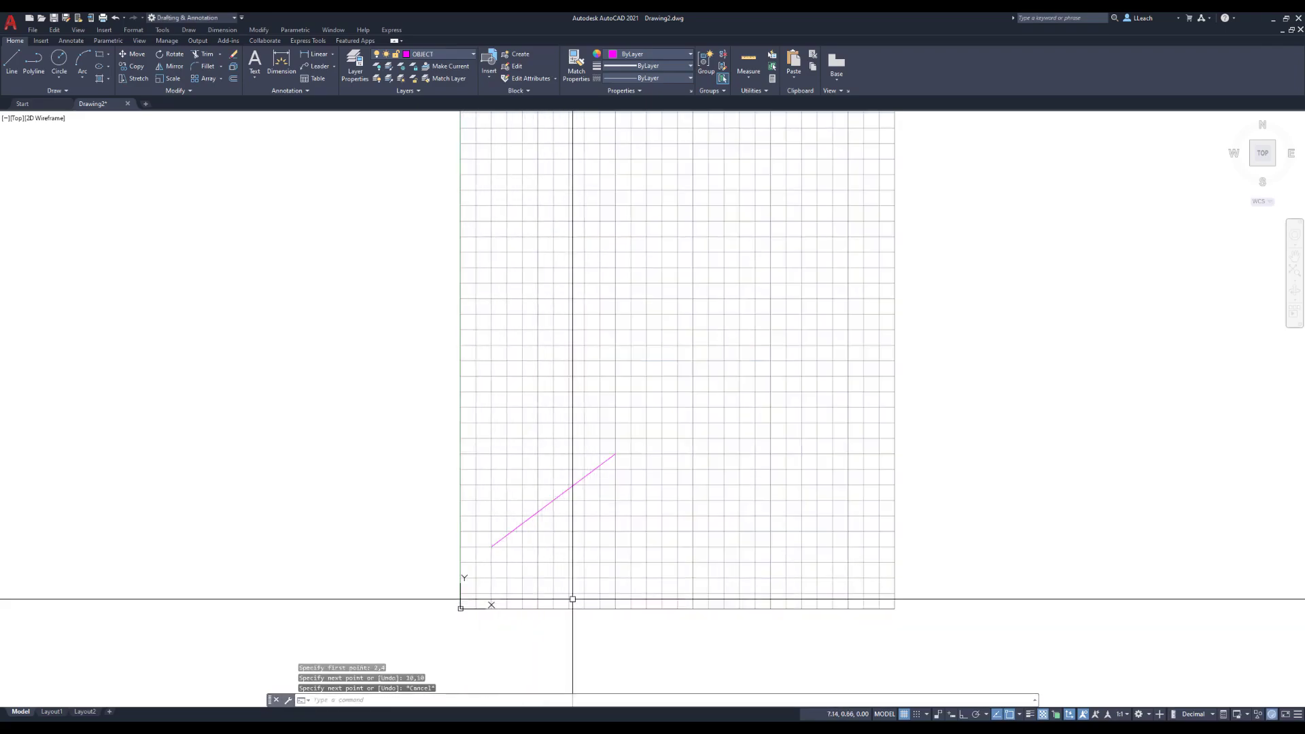
middle_drag(672, 407, 684, 372)
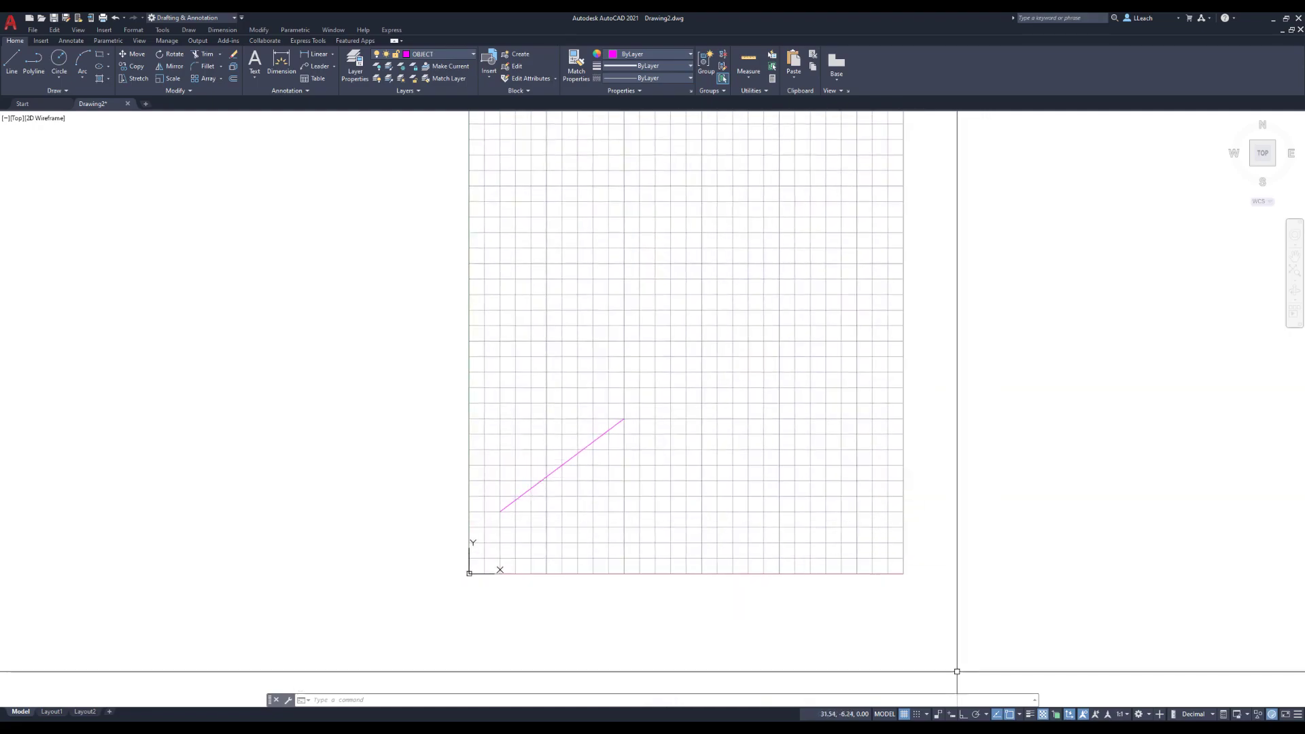
Turn on Dynamic Input and keep its toggle enabled among the displayed status bar options
click(954, 717)
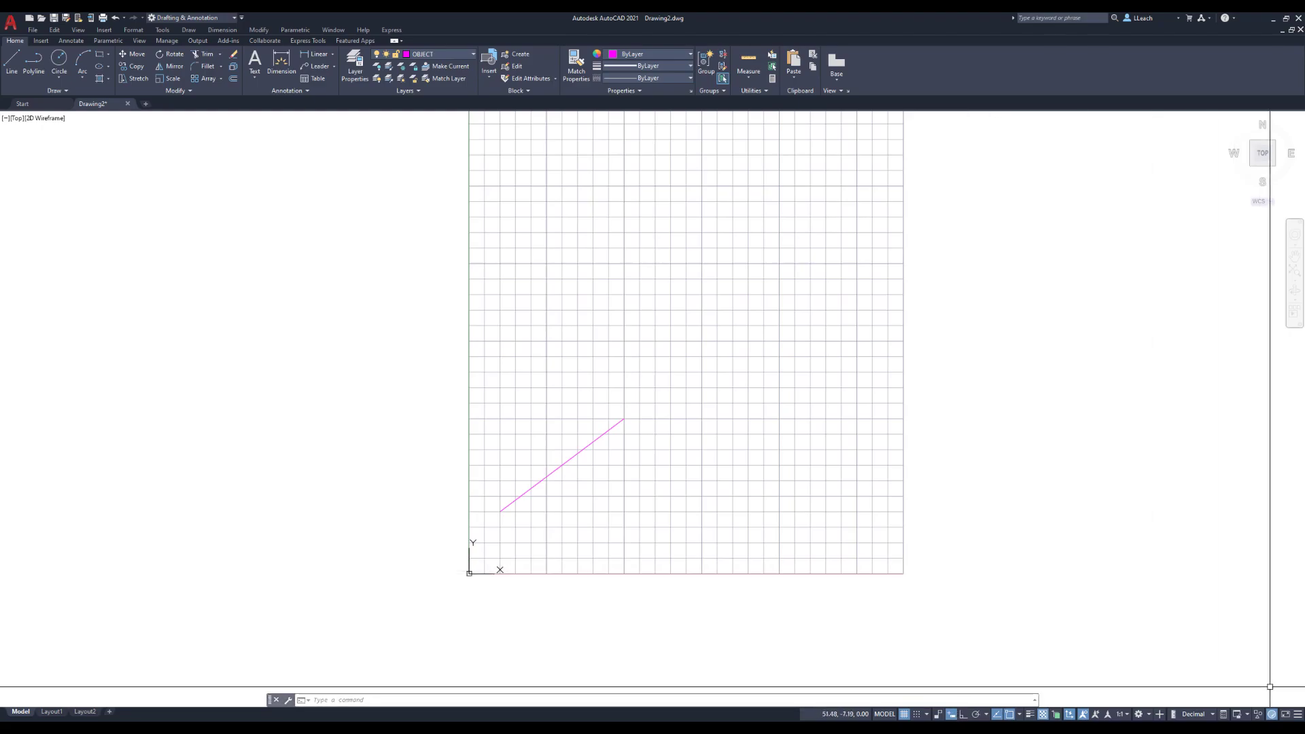
click(1298, 717)
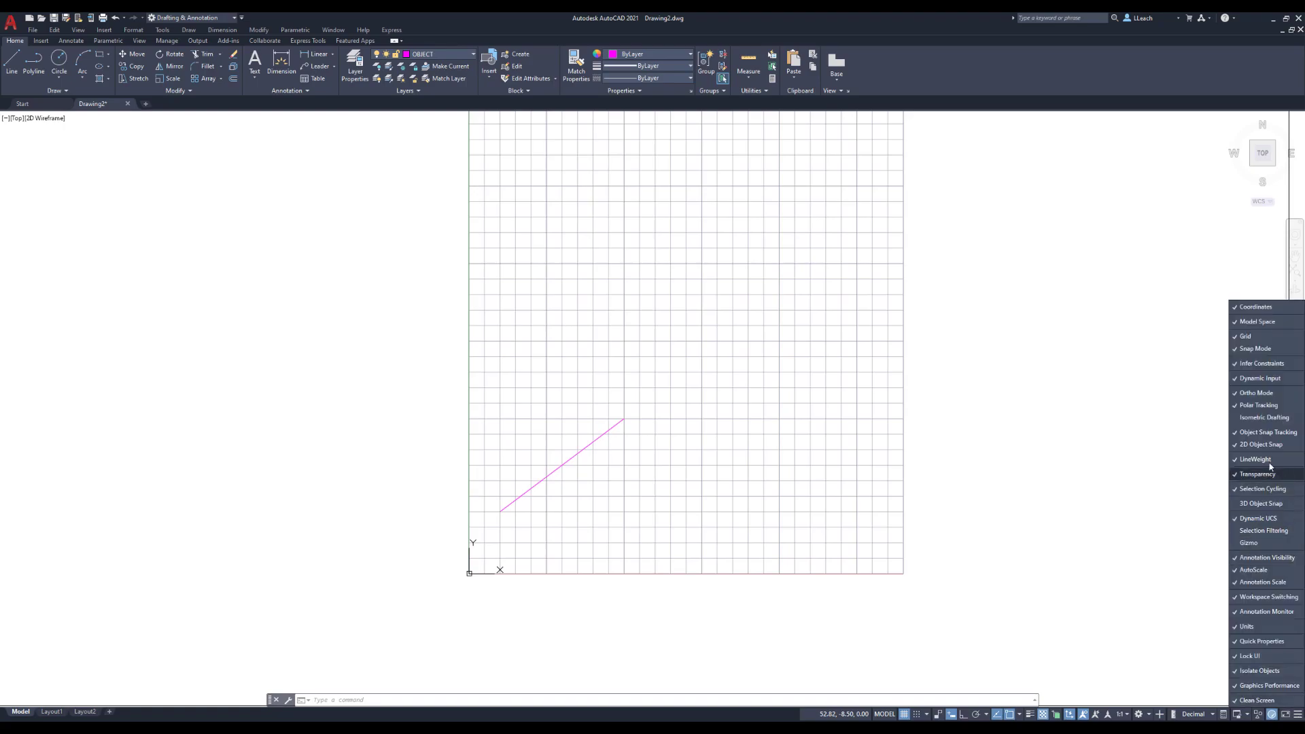
click(1241, 382)
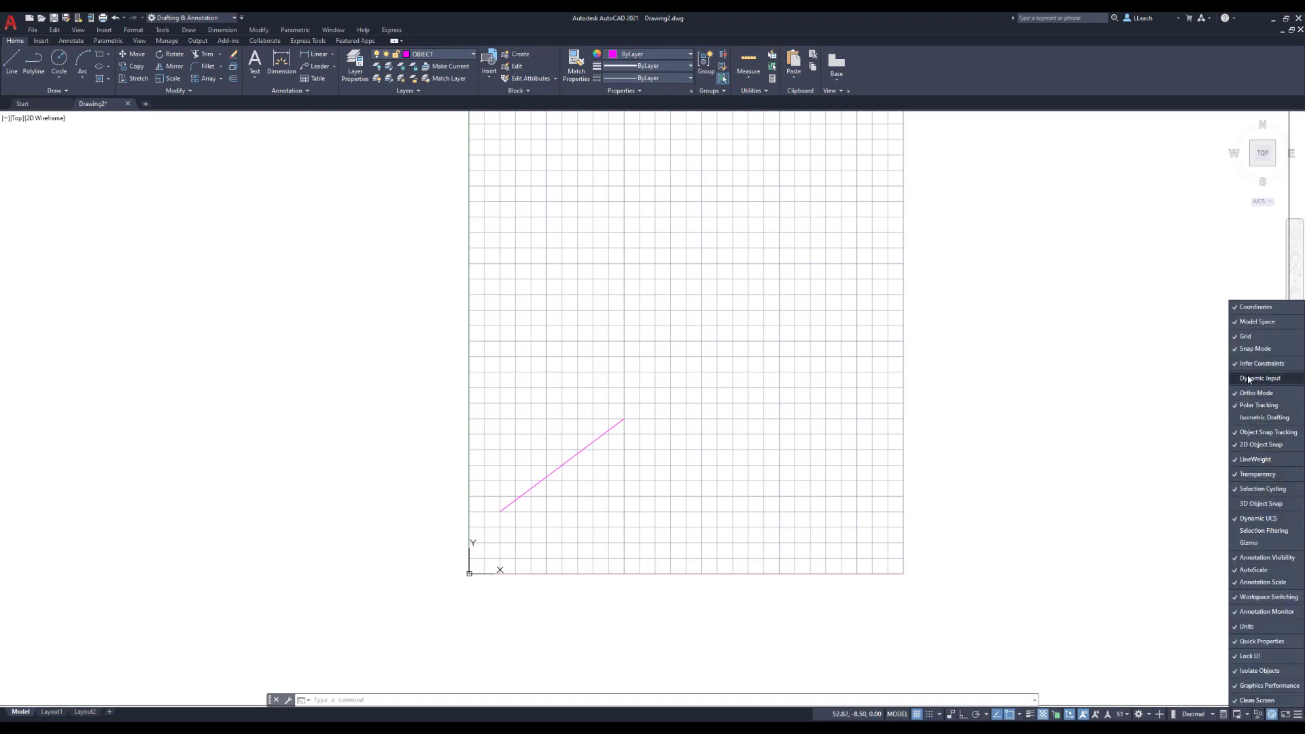
click(1253, 383)
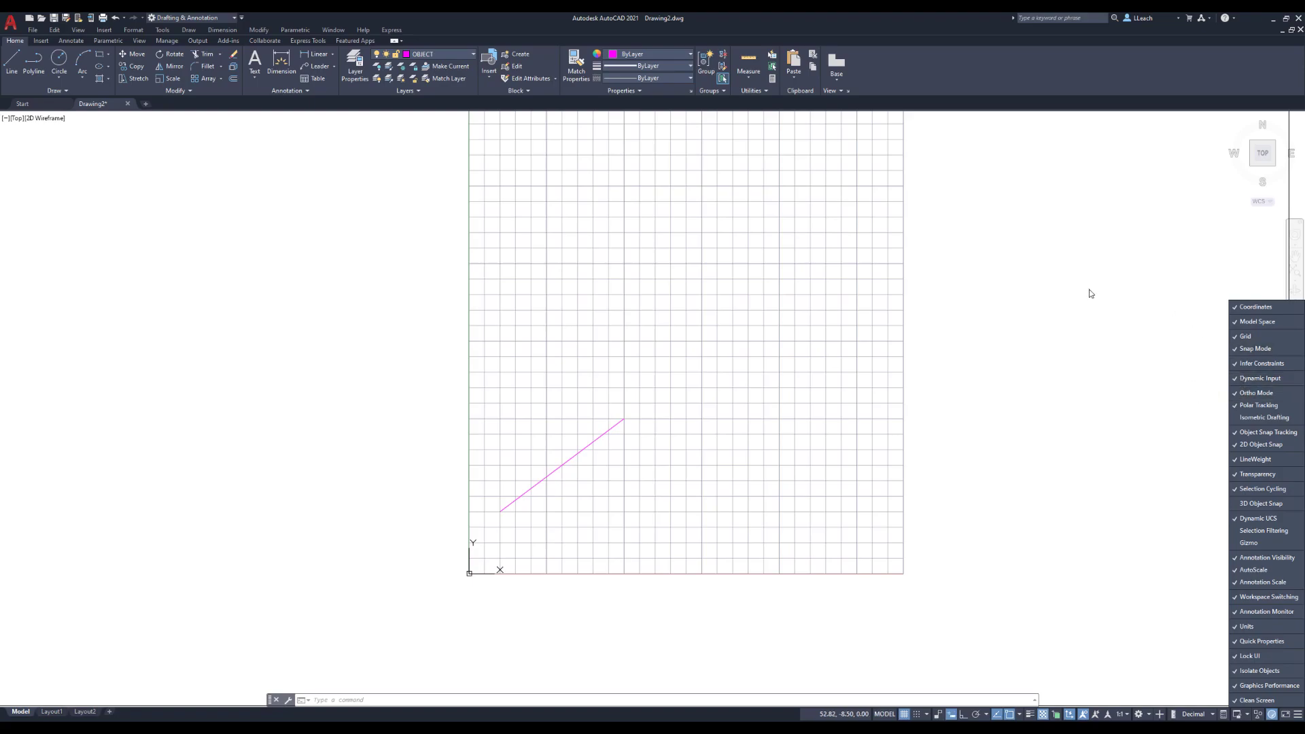
click(1099, 323)
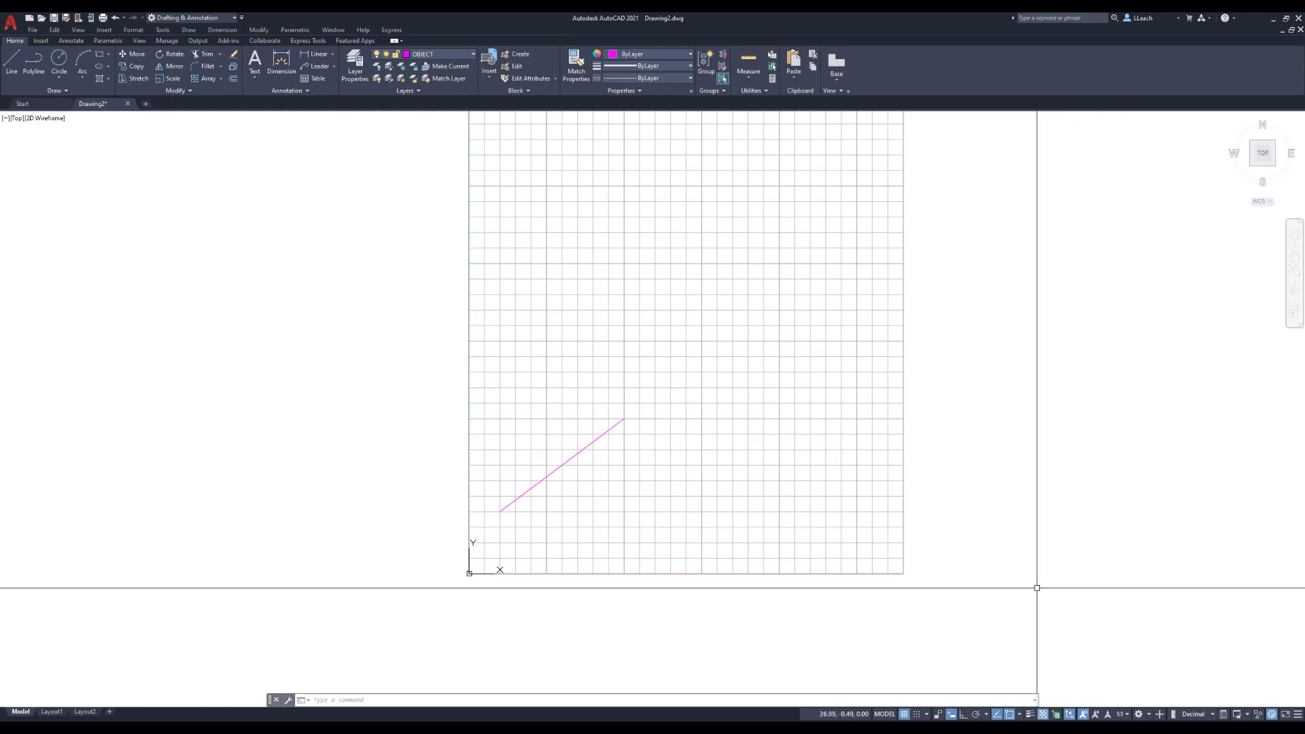
click(953, 716)
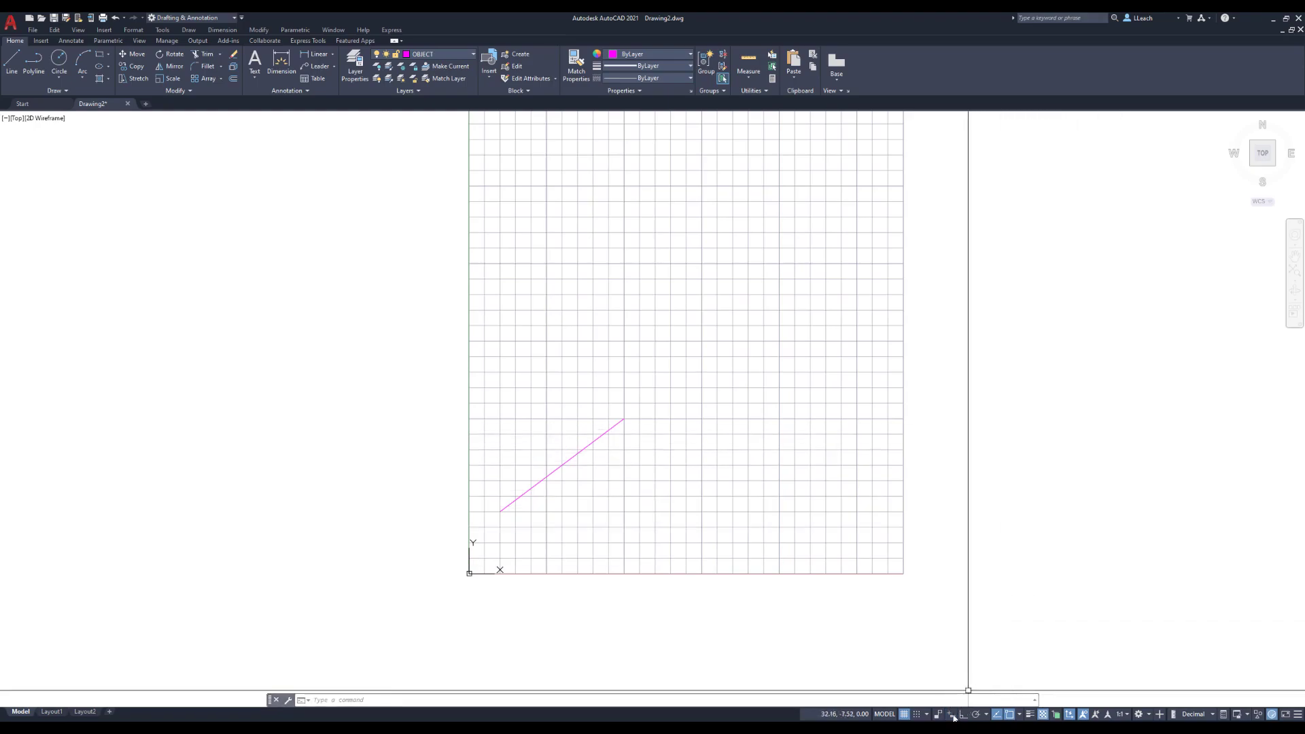
click(954, 716)
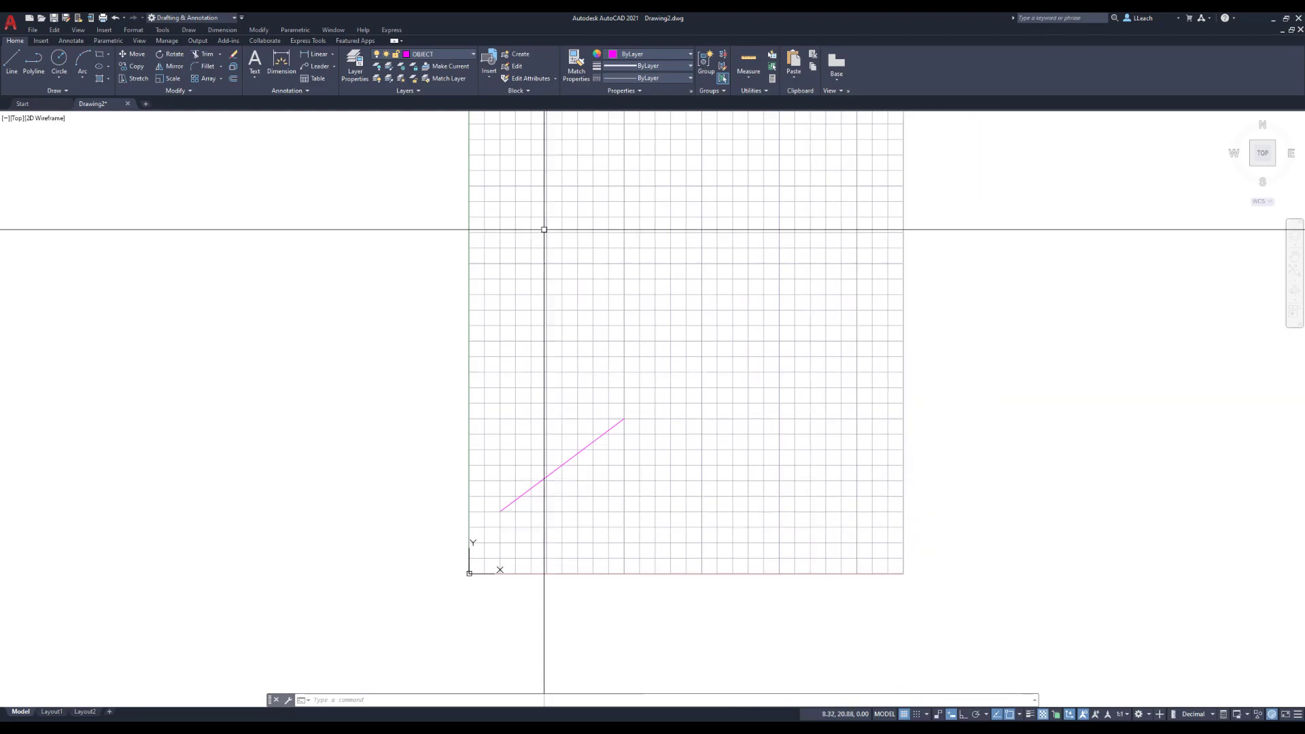
Draw a line from 2,4 to a second point at relative coordinates 10,10 using Dynamic Input
click(12, 63)
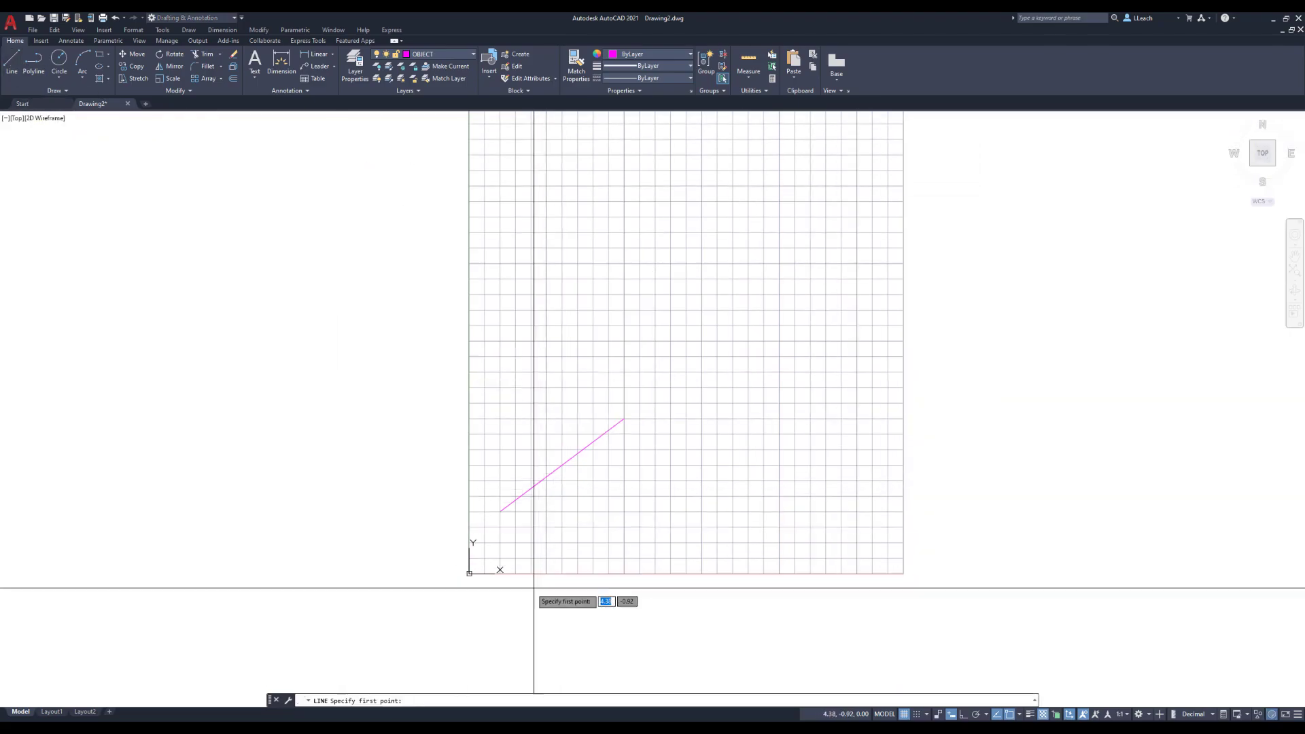
text(2)
key(Tab)
text(4)
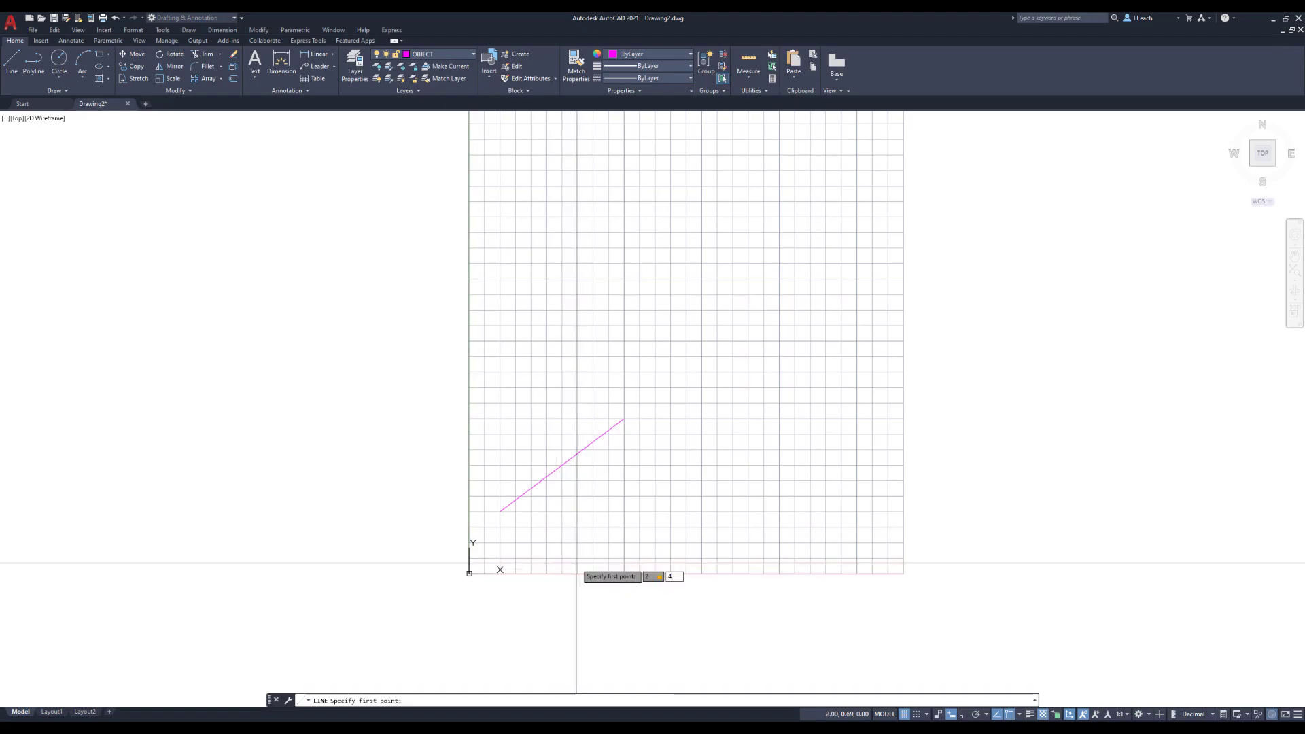
key(Return)
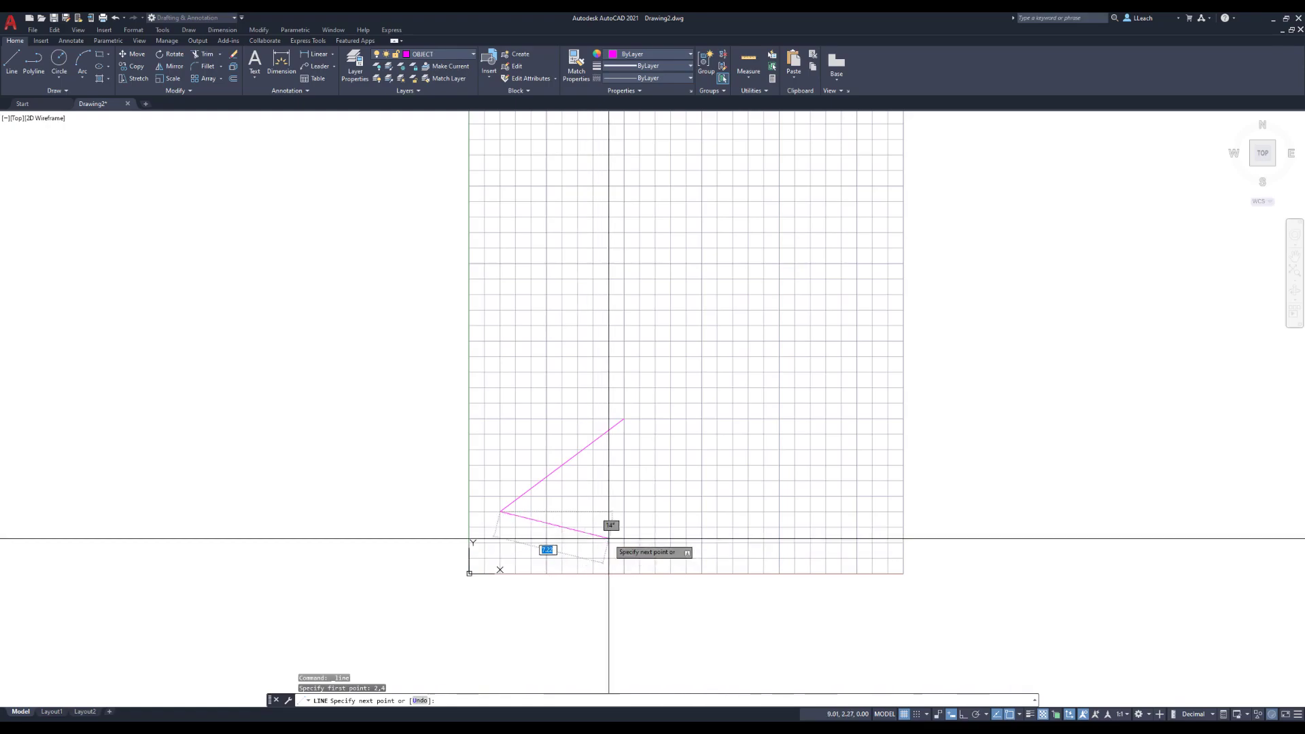
text(10)
key(Tab)
text(10)
key(Return)
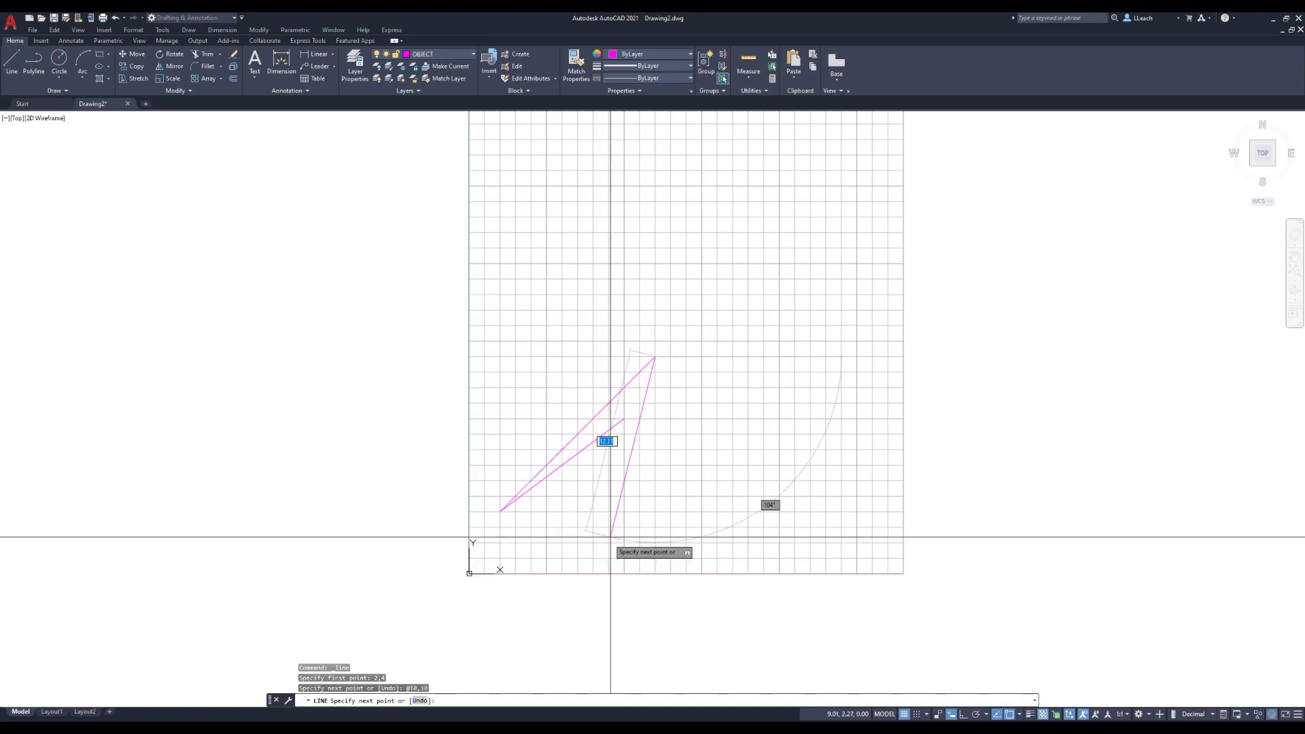
key(Escape)
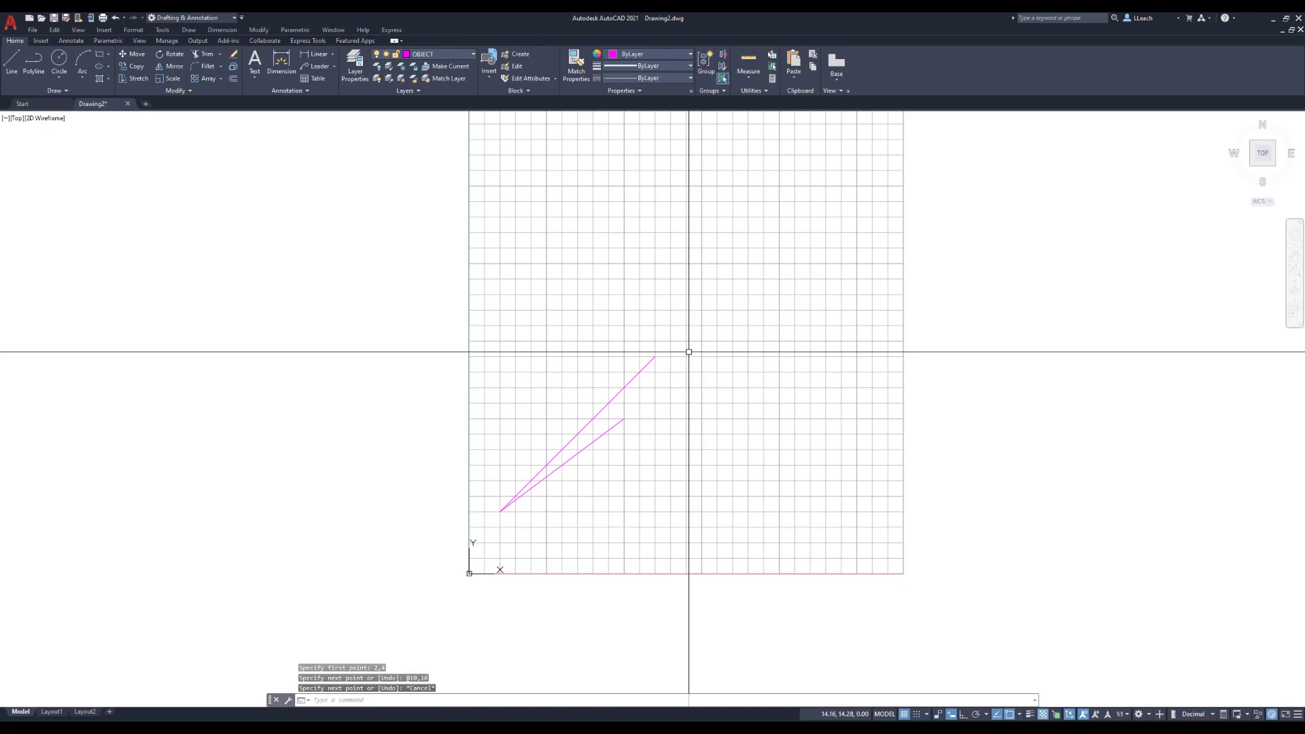
scroll(676, 353, up, 2)
scroll(674, 331, down, 2)
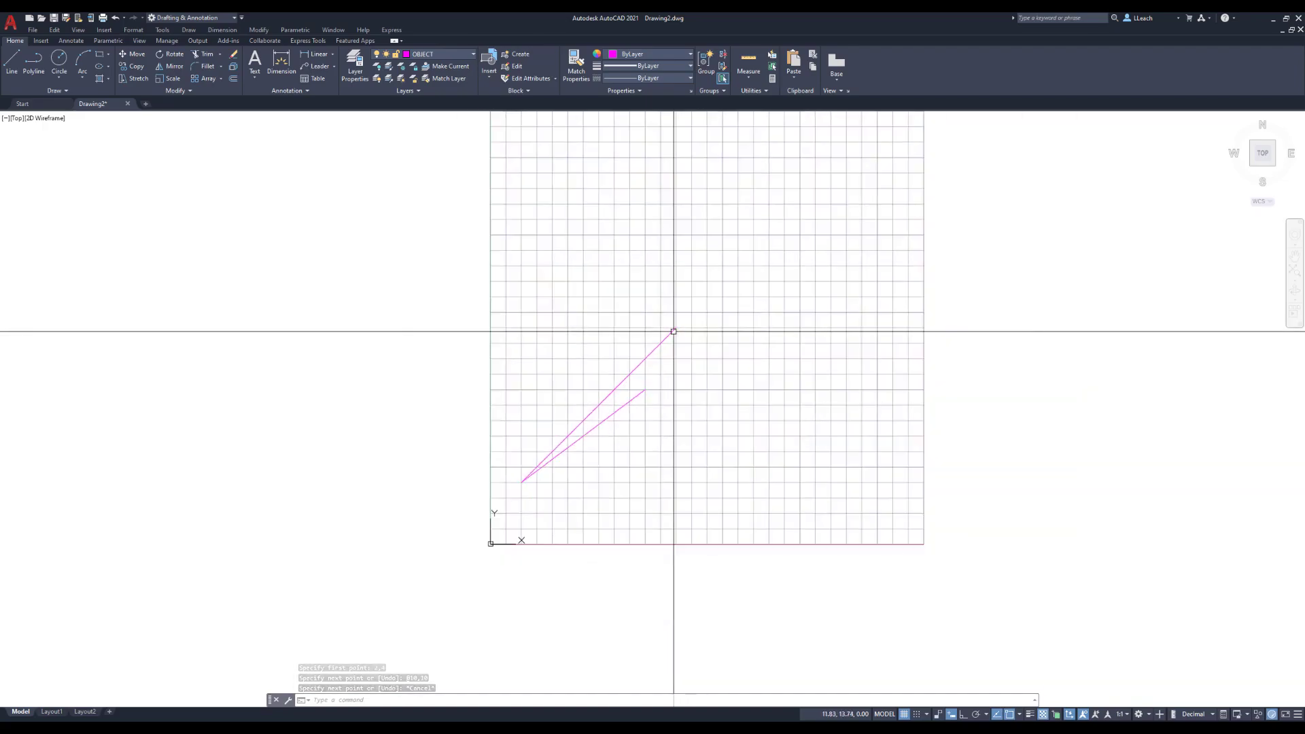
scroll(675, 330, up, 2)
scroll(676, 330, down, 2)
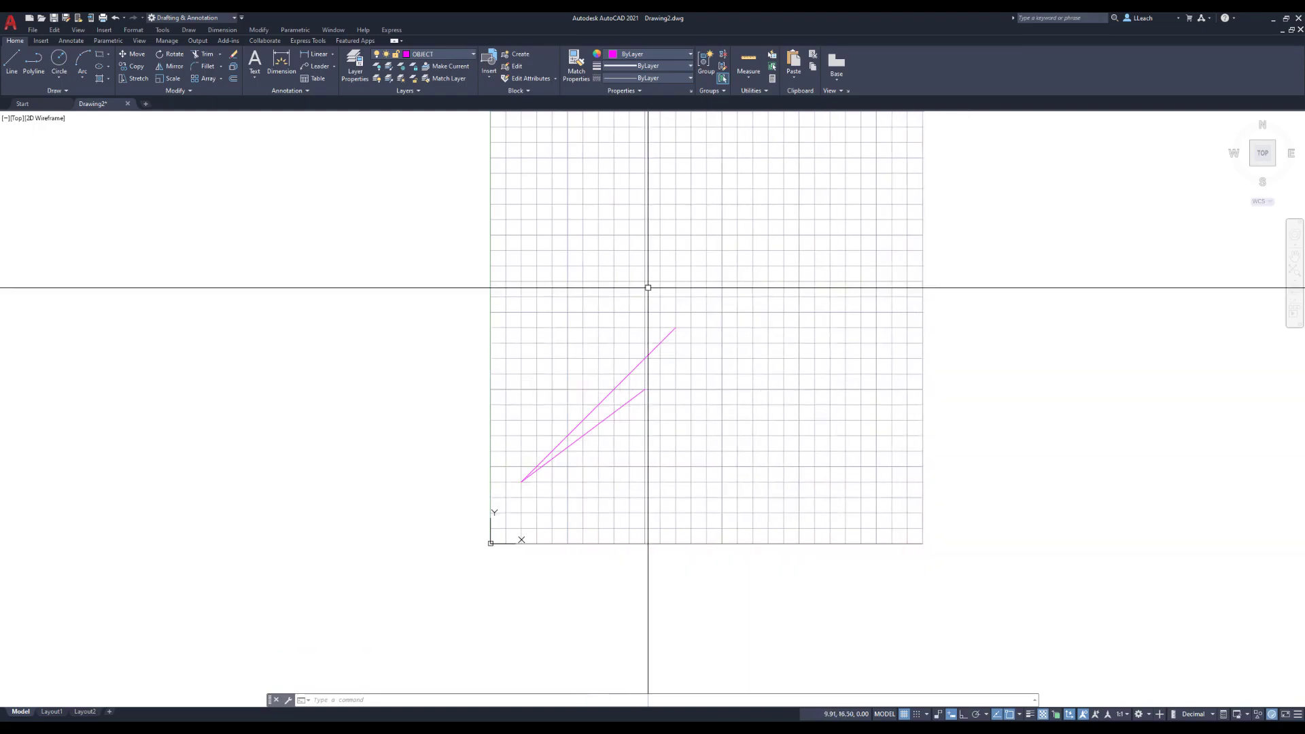
Draw a line 20 units long at 45° from the existing lines' shared lower endpoint
click(12, 62)
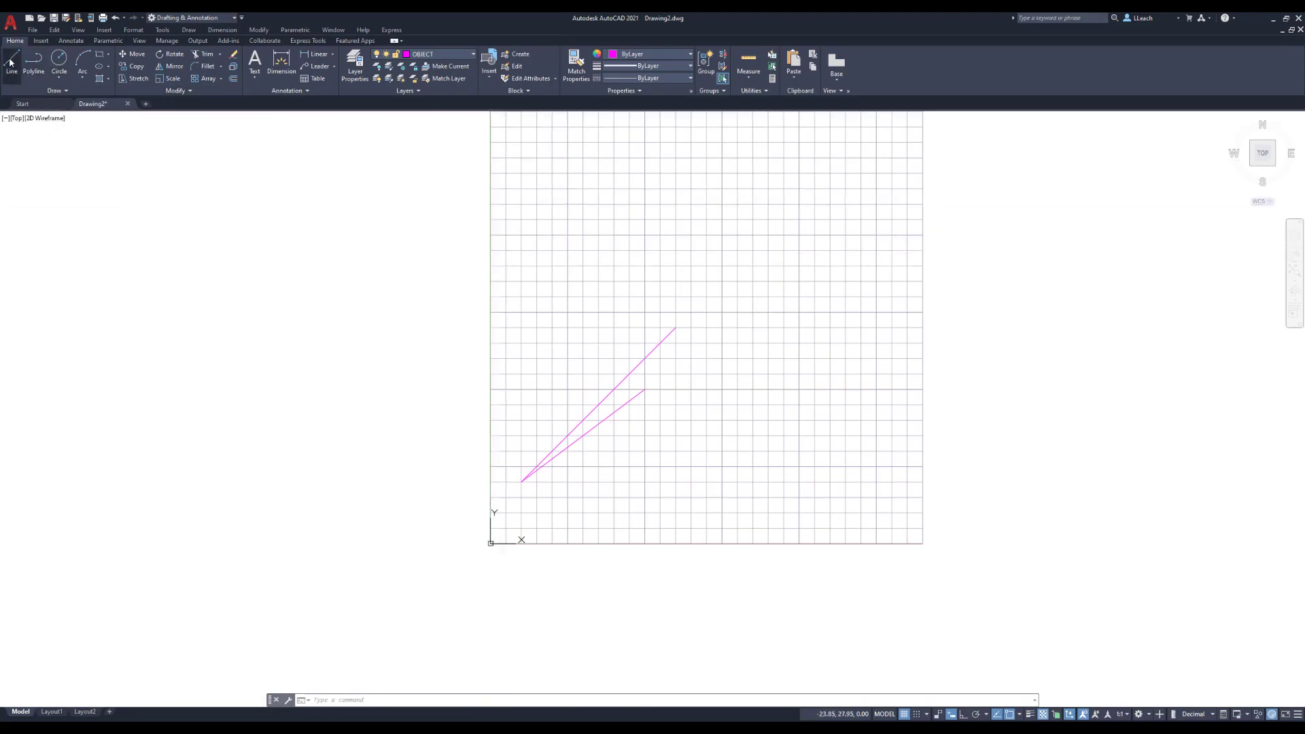
click(521, 483)
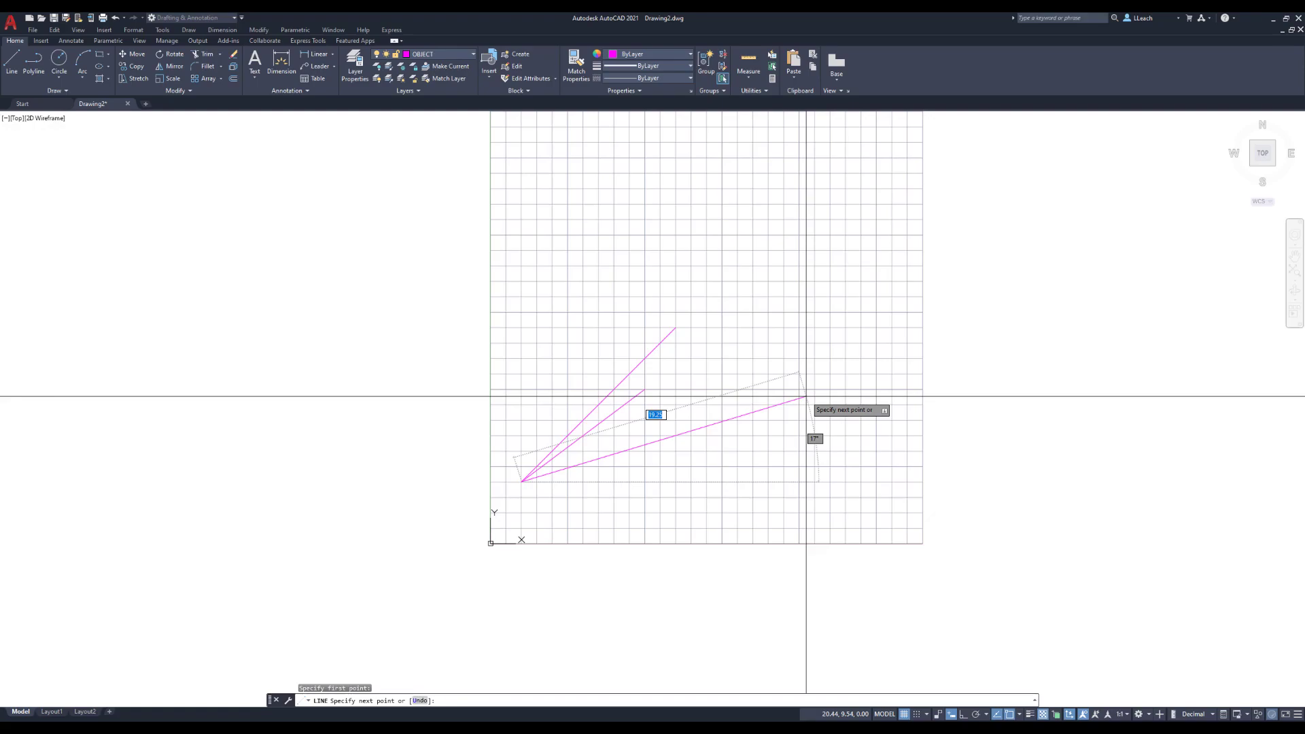
text(20)
key(Tab)
text(45)
key(Return)
key(Escape)
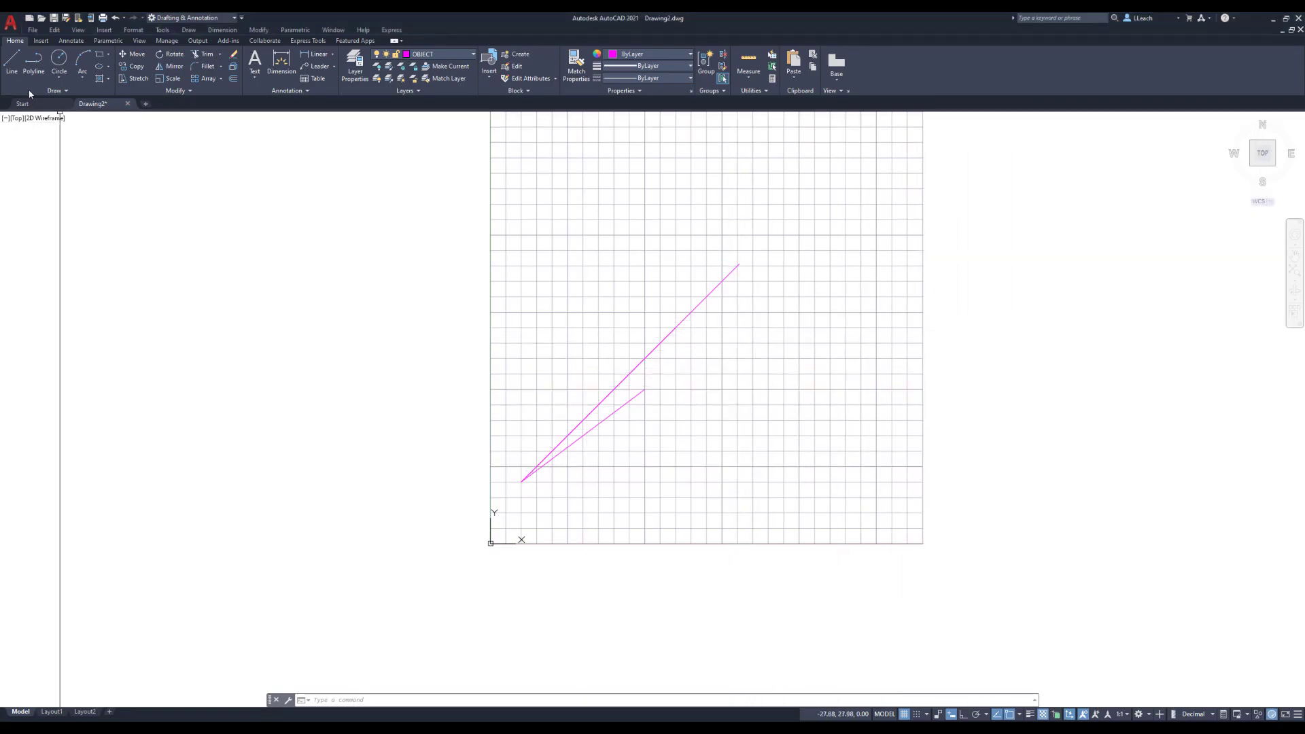
Draw a line from 2,4 to the absolute point #10,10 with Dynamic Input on
click(18, 62)
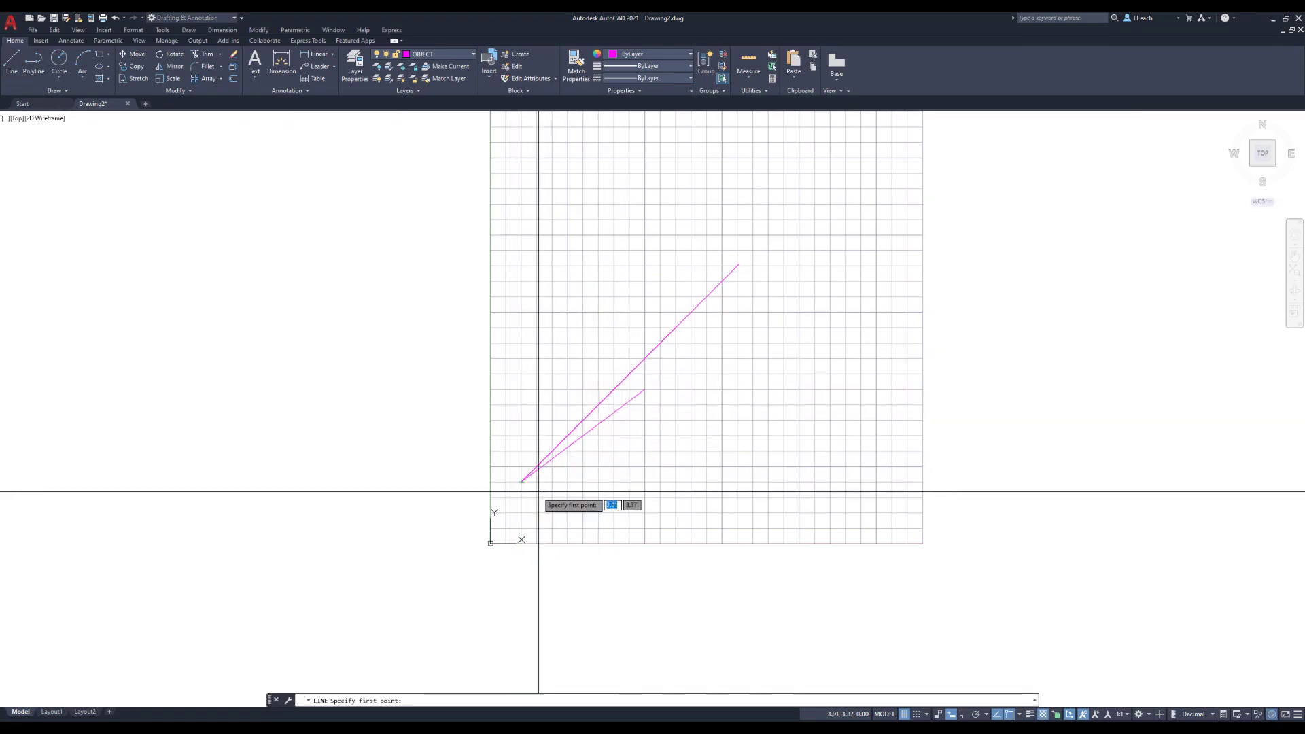
text(2)
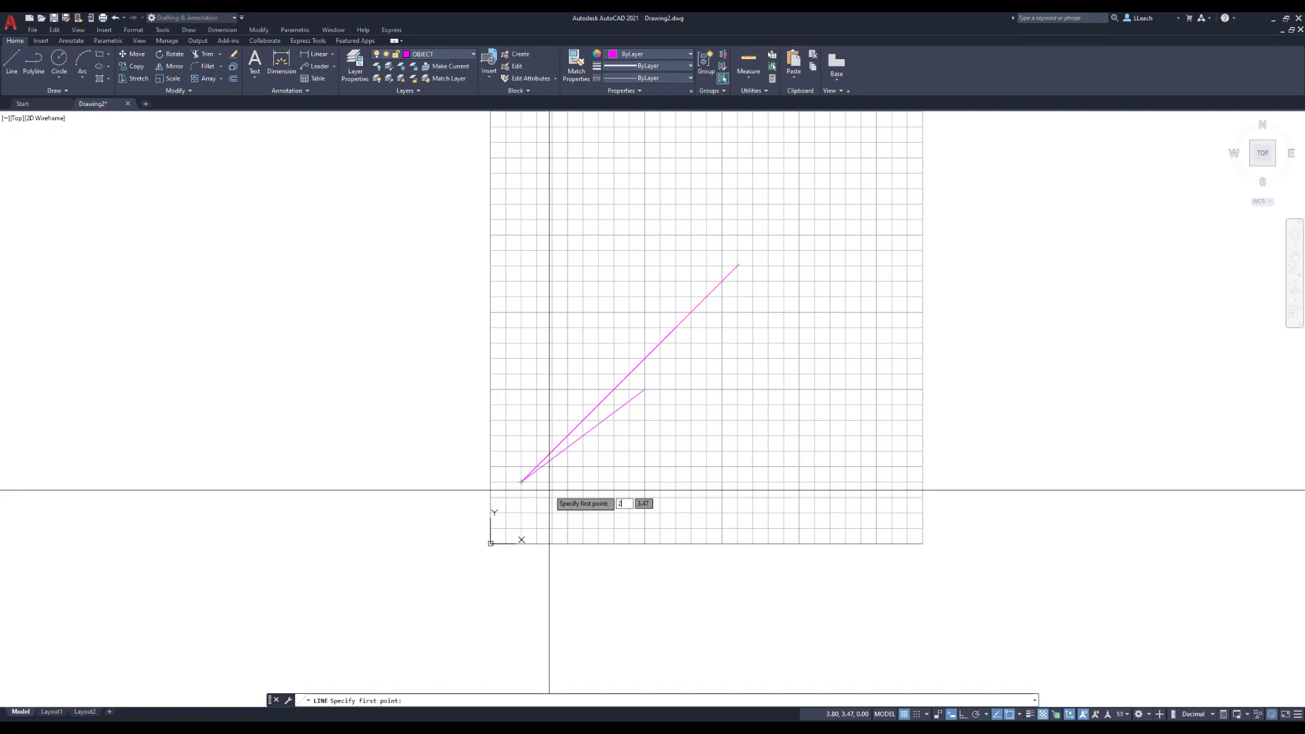
text(,4)
key(Return)
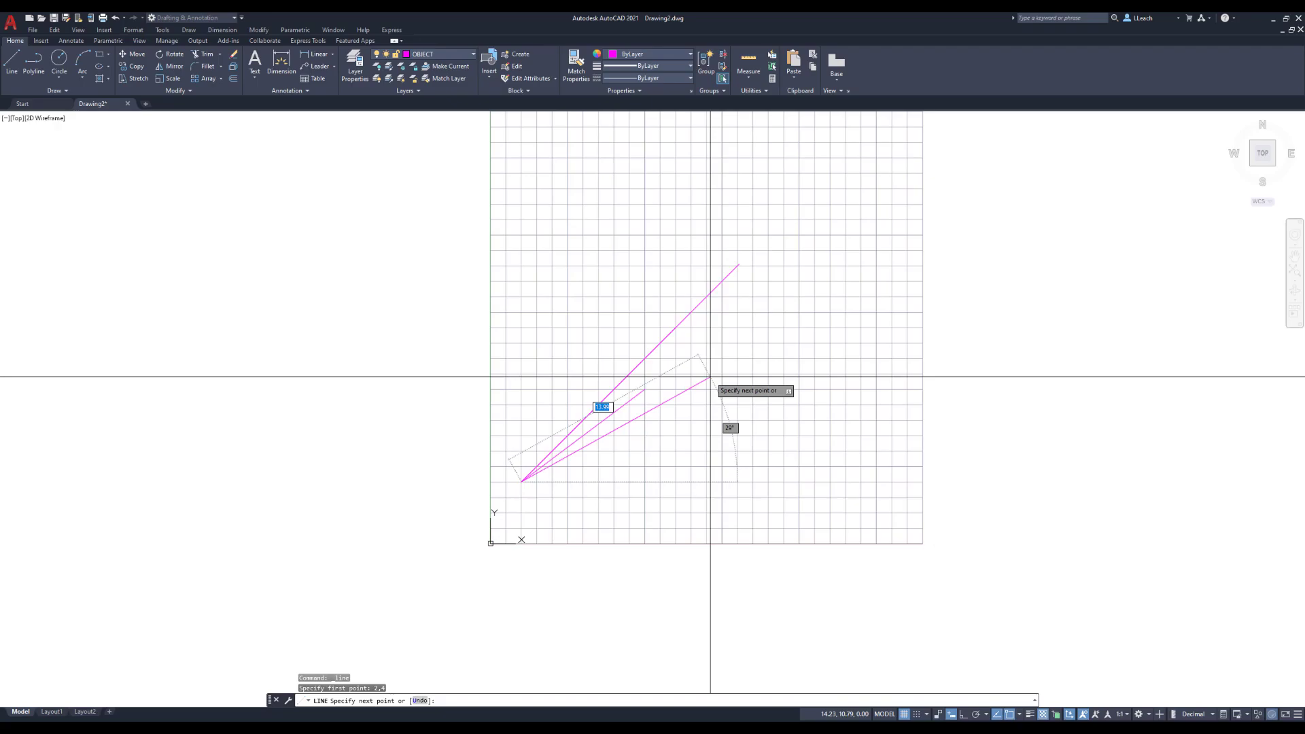
text(#)
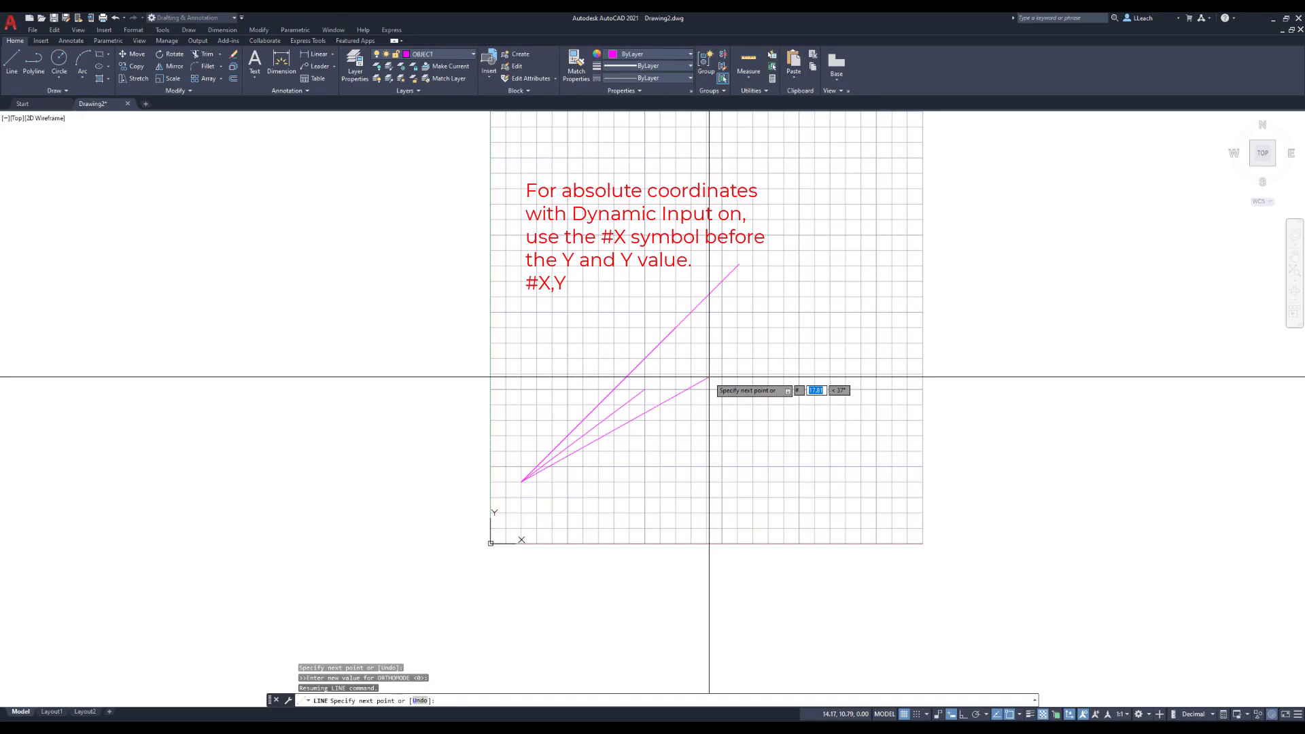
text(10,)
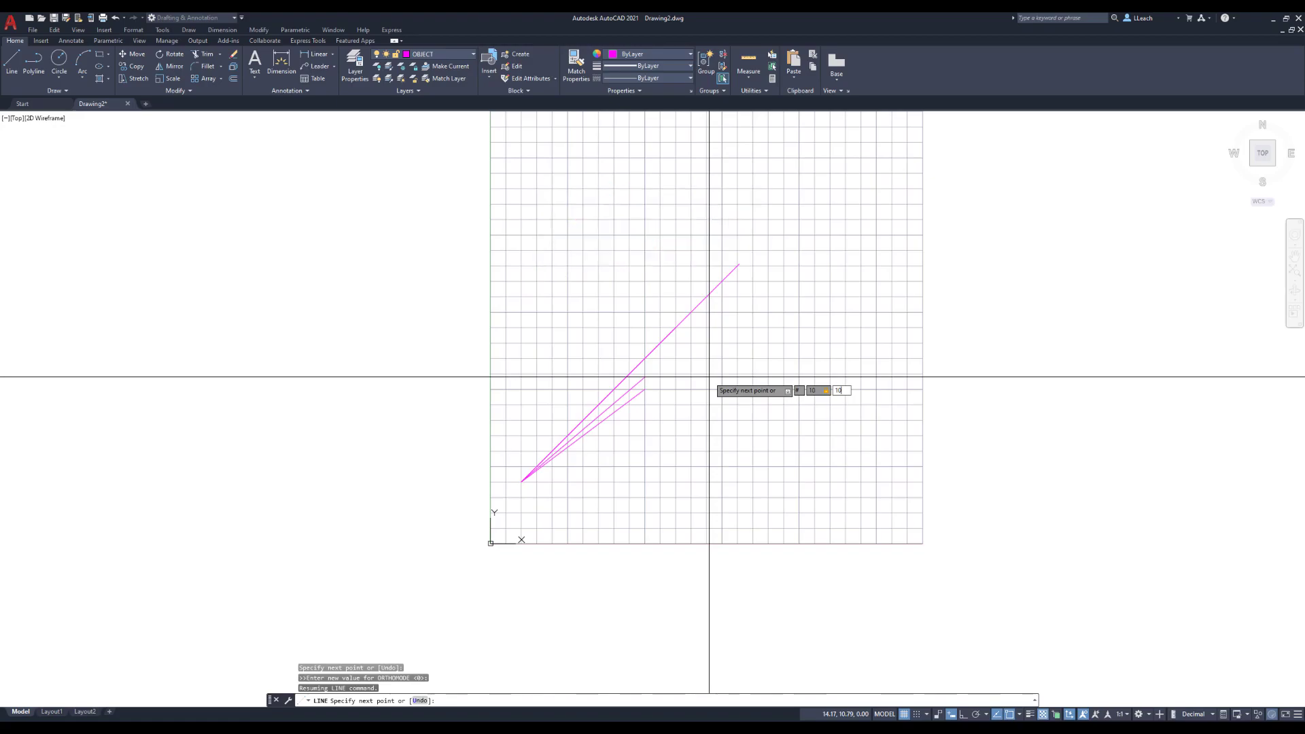
key(Return)
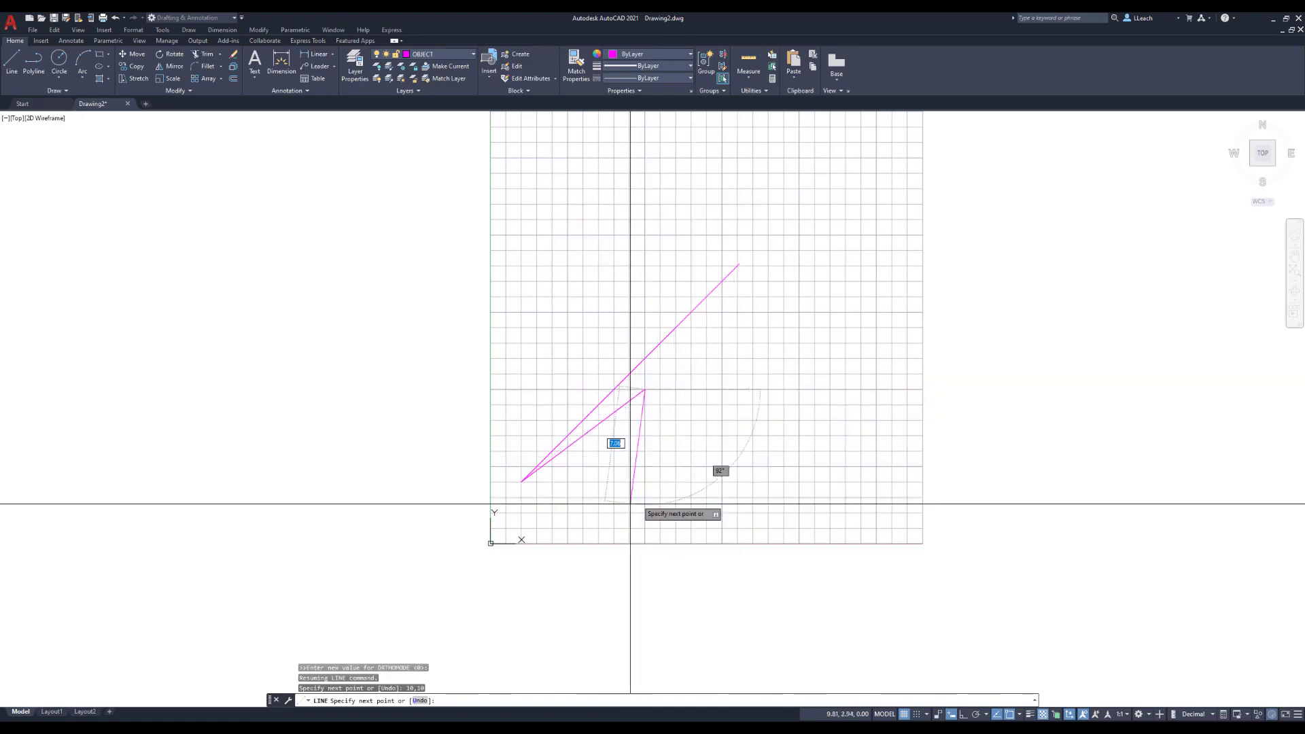
key(Escape)
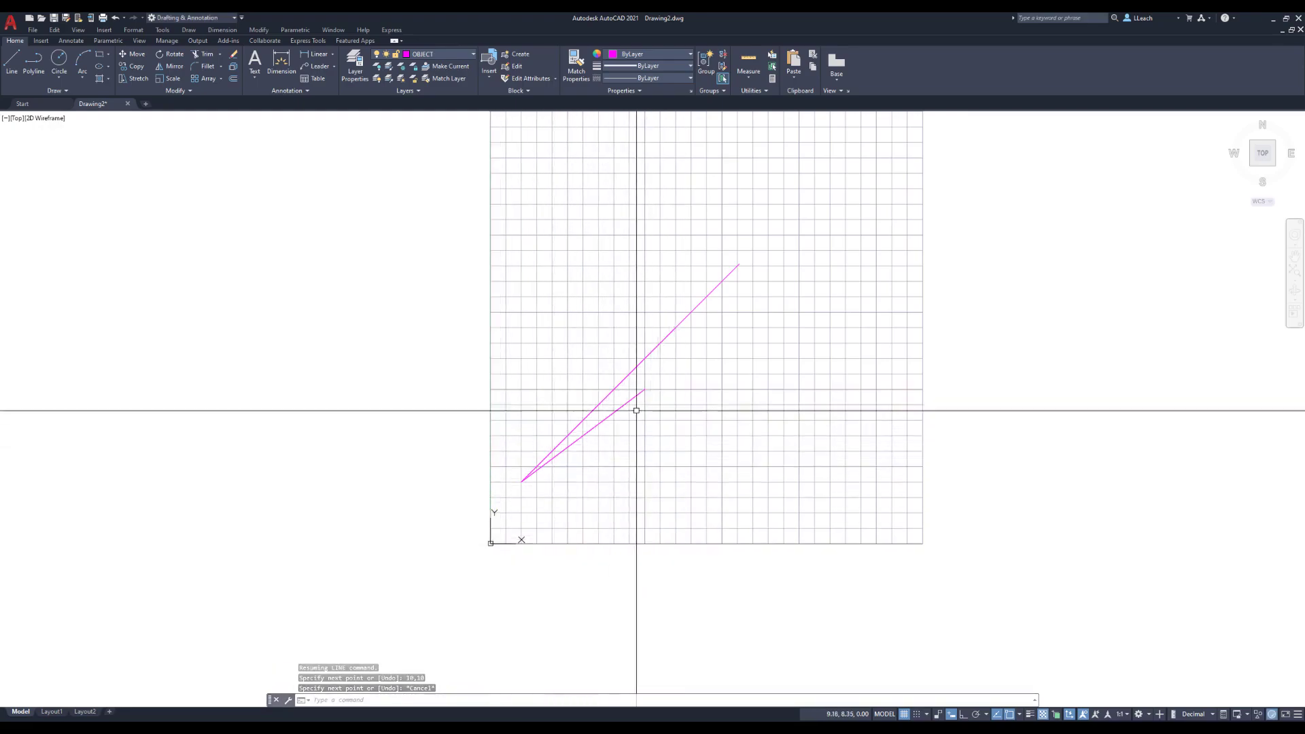
Erase all the drawn lines with a window selection around them
middle_drag(750, 322, 727, 340)
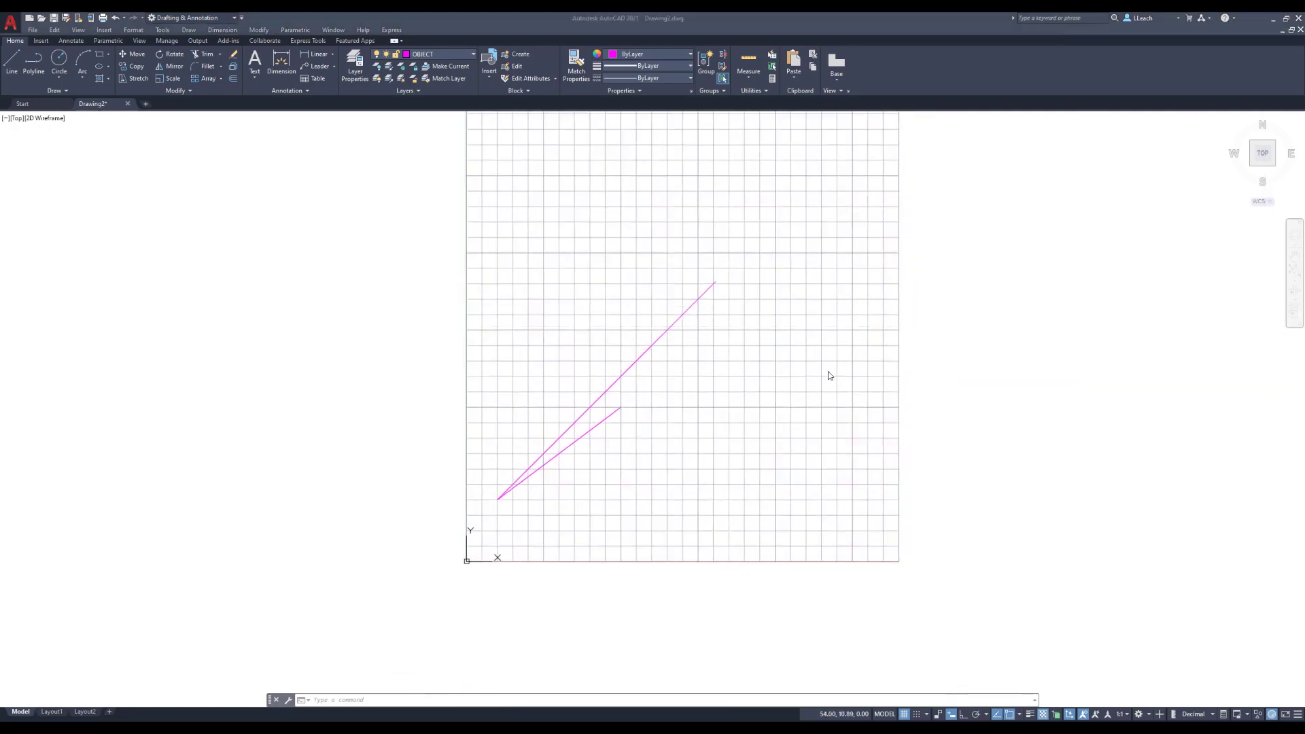
click(830, 376)
text(e)
key(Return)
text(w)
key(Return)
click(492, 237)
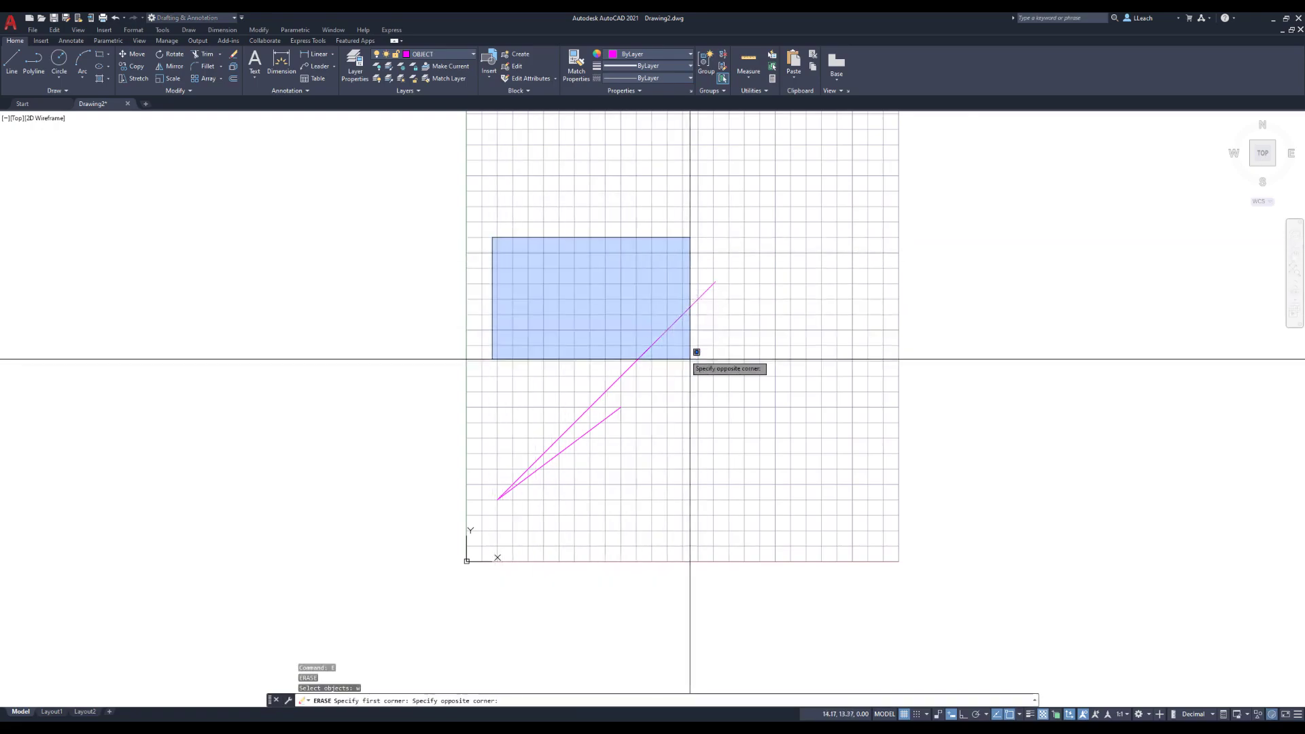
click(769, 512)
key(Return)
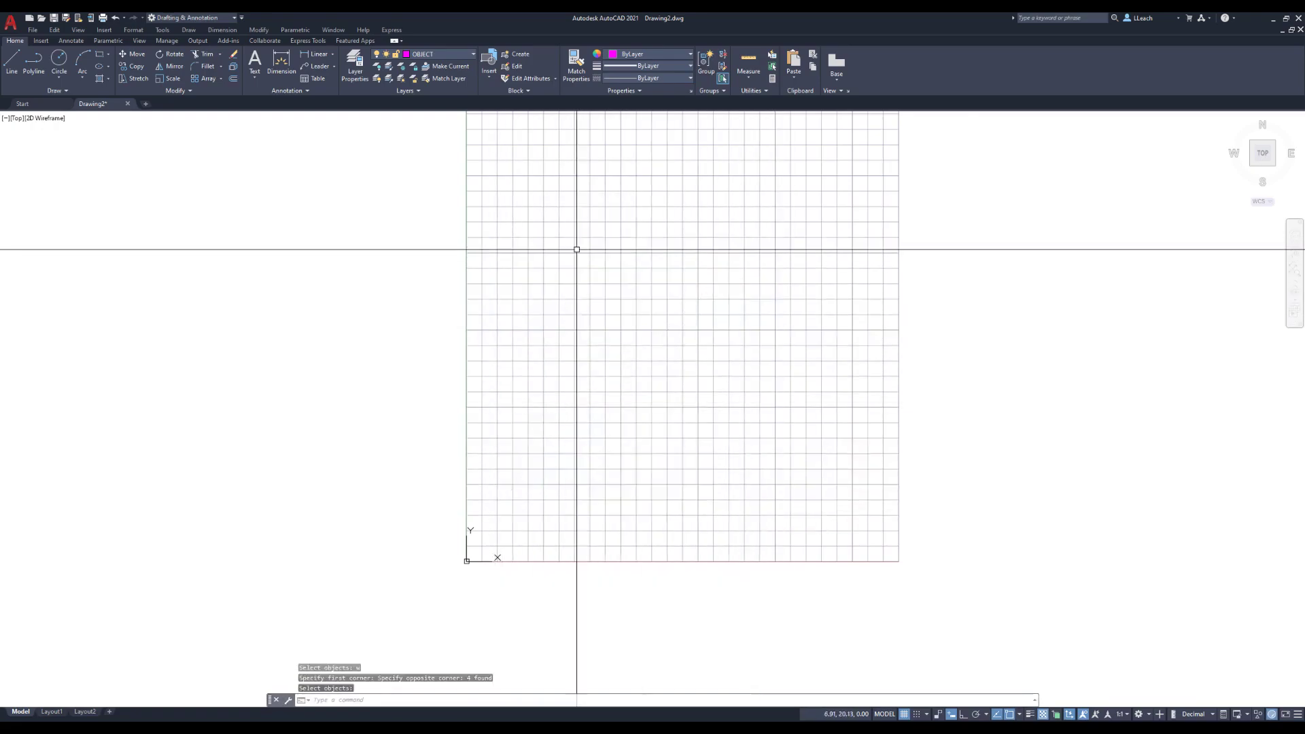
click(13, 72)
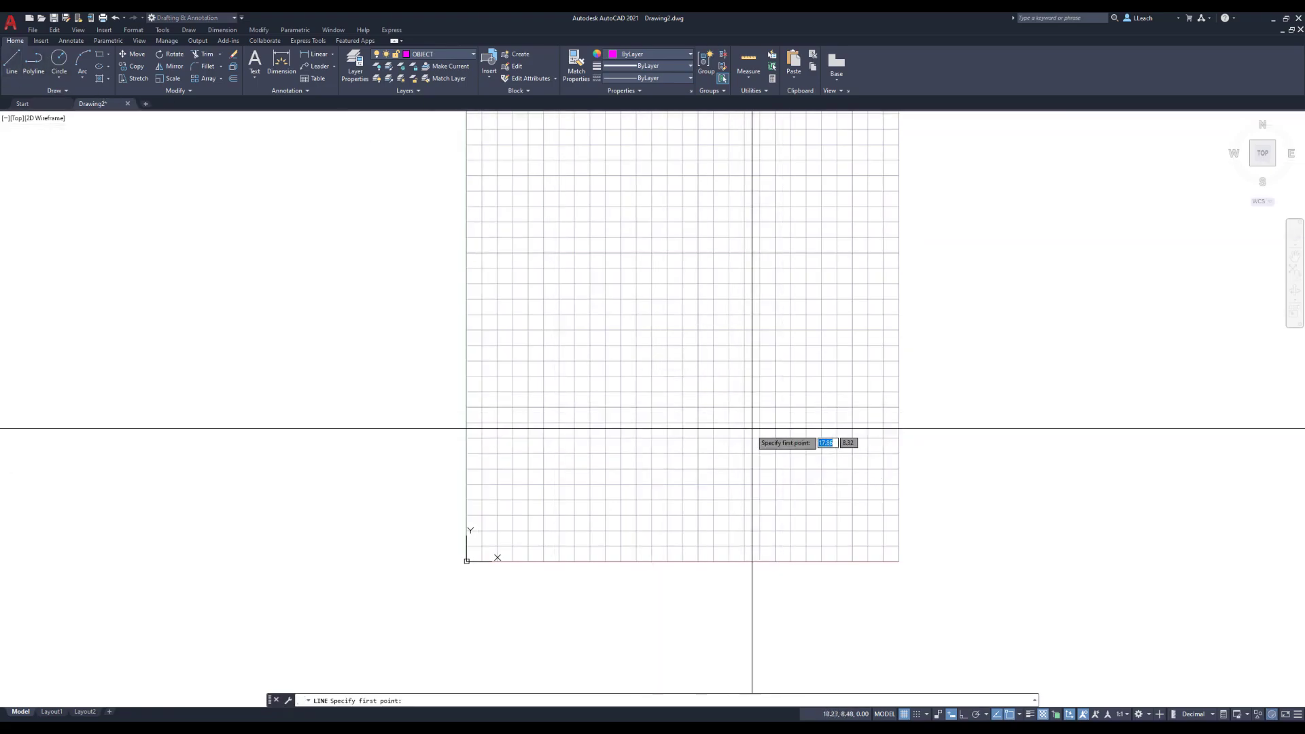
click(667, 377)
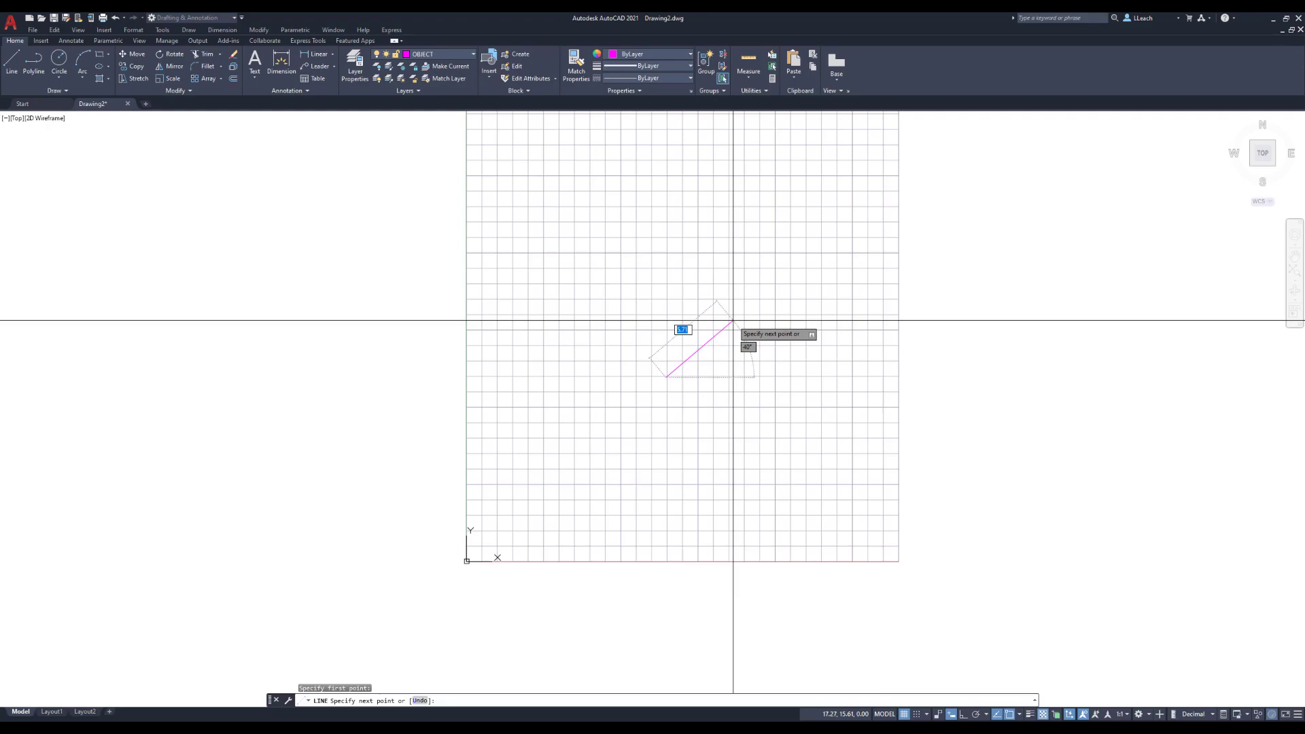
key(Escape)
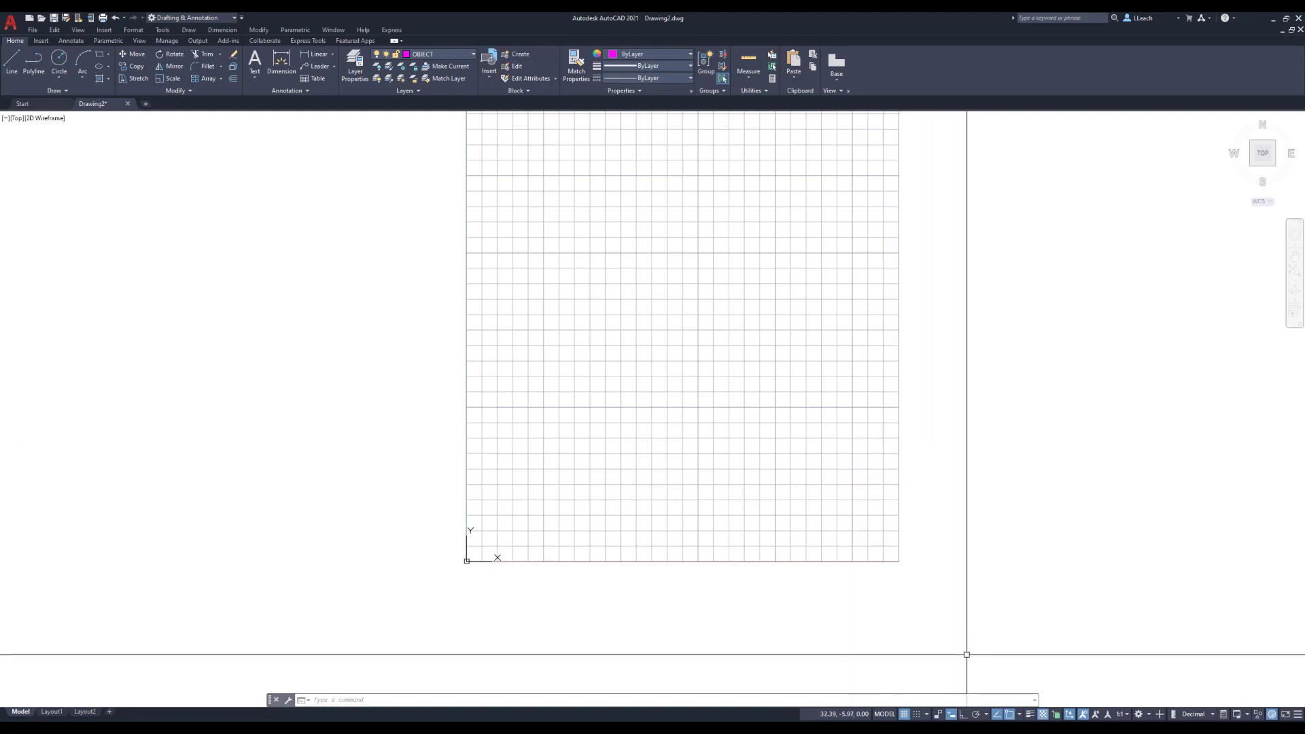
With Ortho on, draw a square of four connected 10-unit lines, starting from its lower-left corner at about 6.3,7.1
click(965, 716)
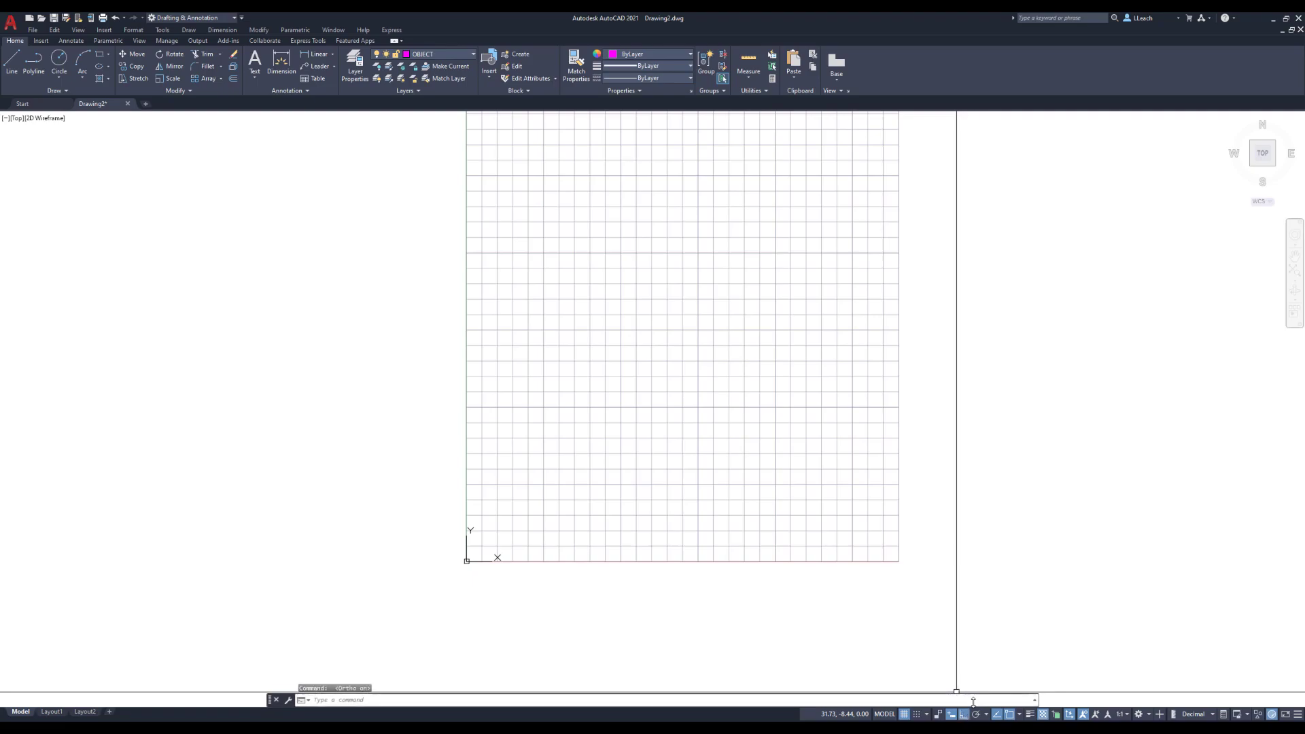
click(11, 62)
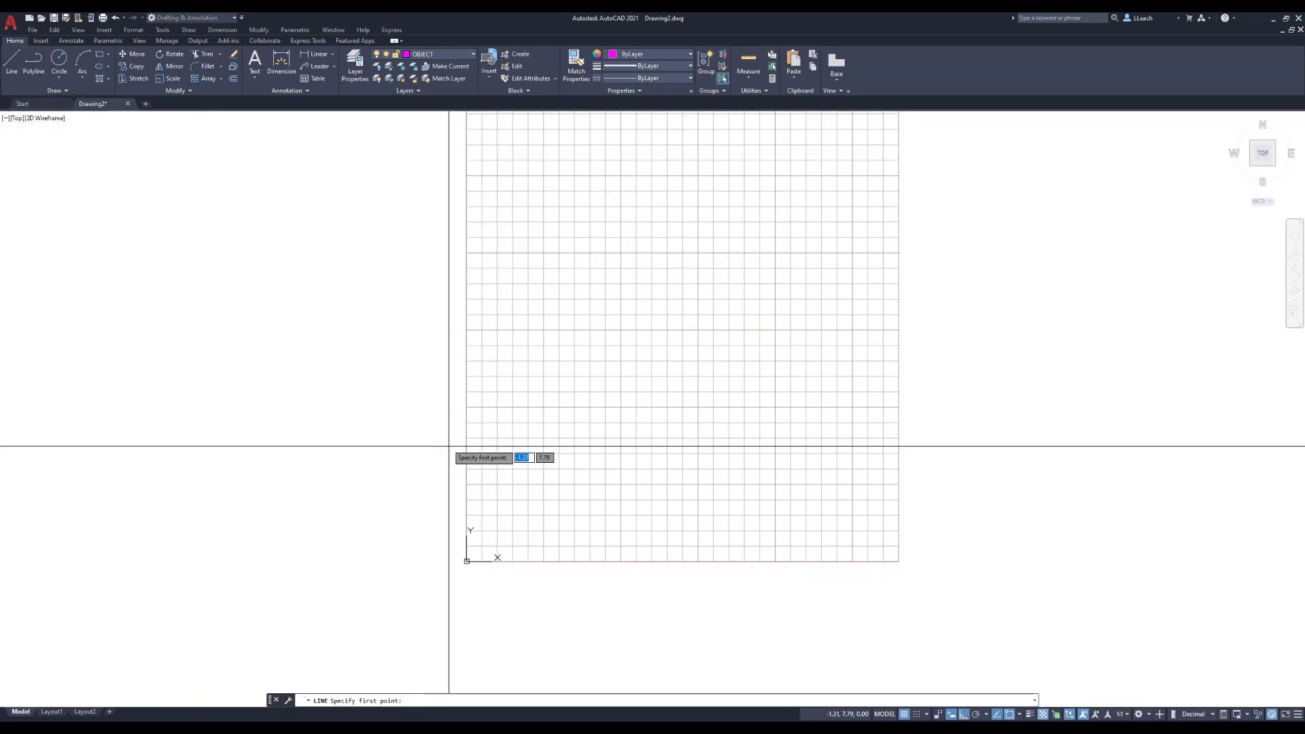
click(564, 452)
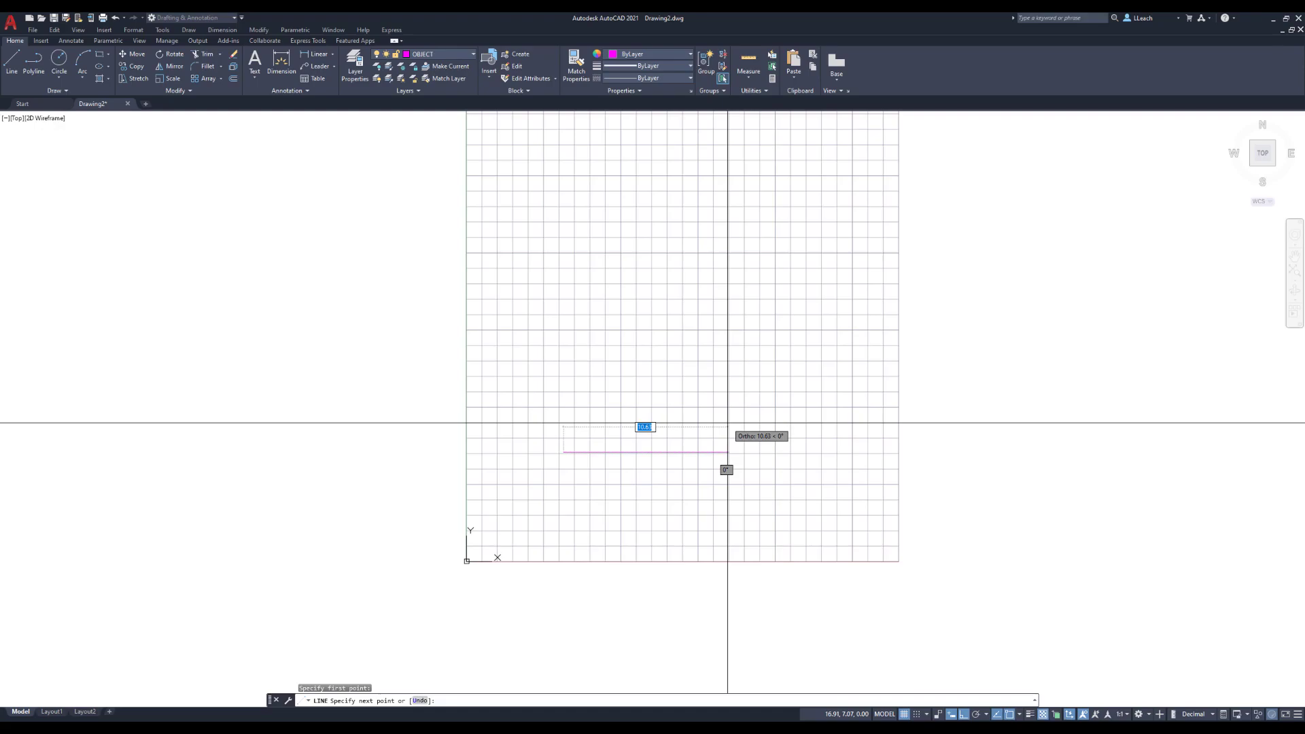
text(10)
key(Return)
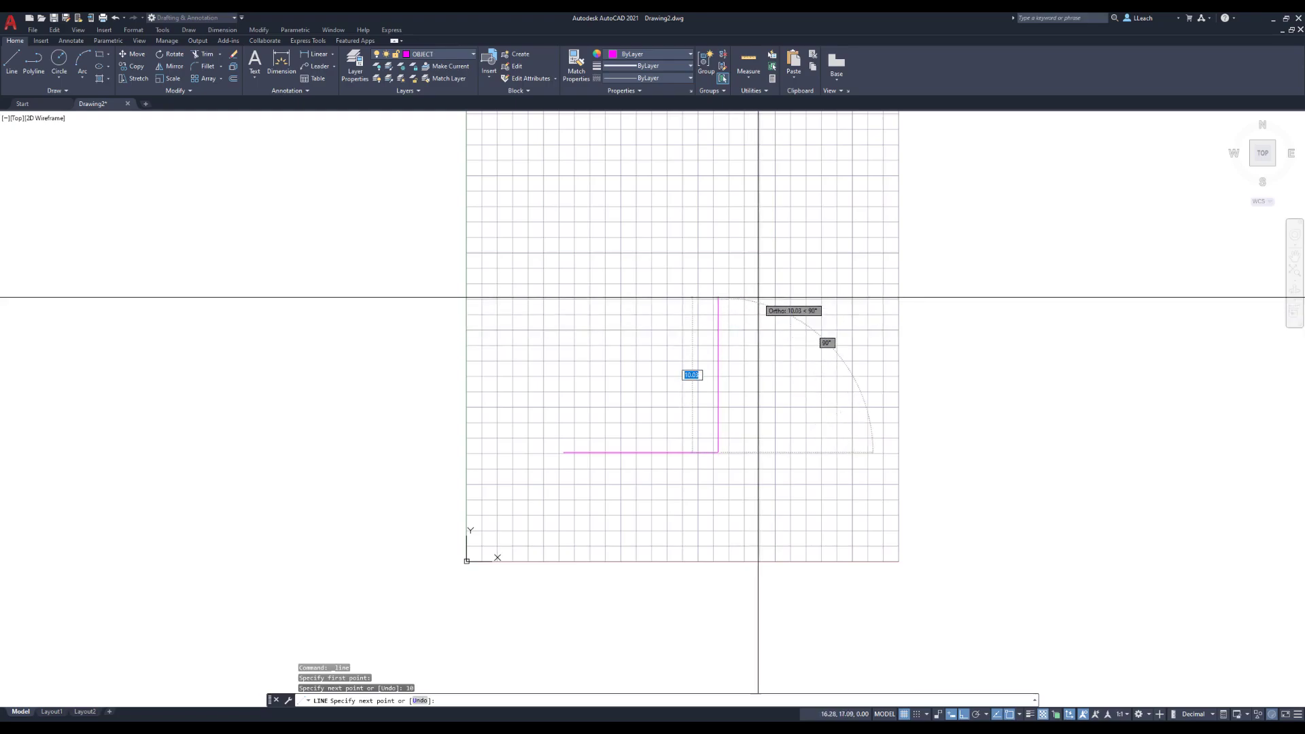
text(10)
key(Return)
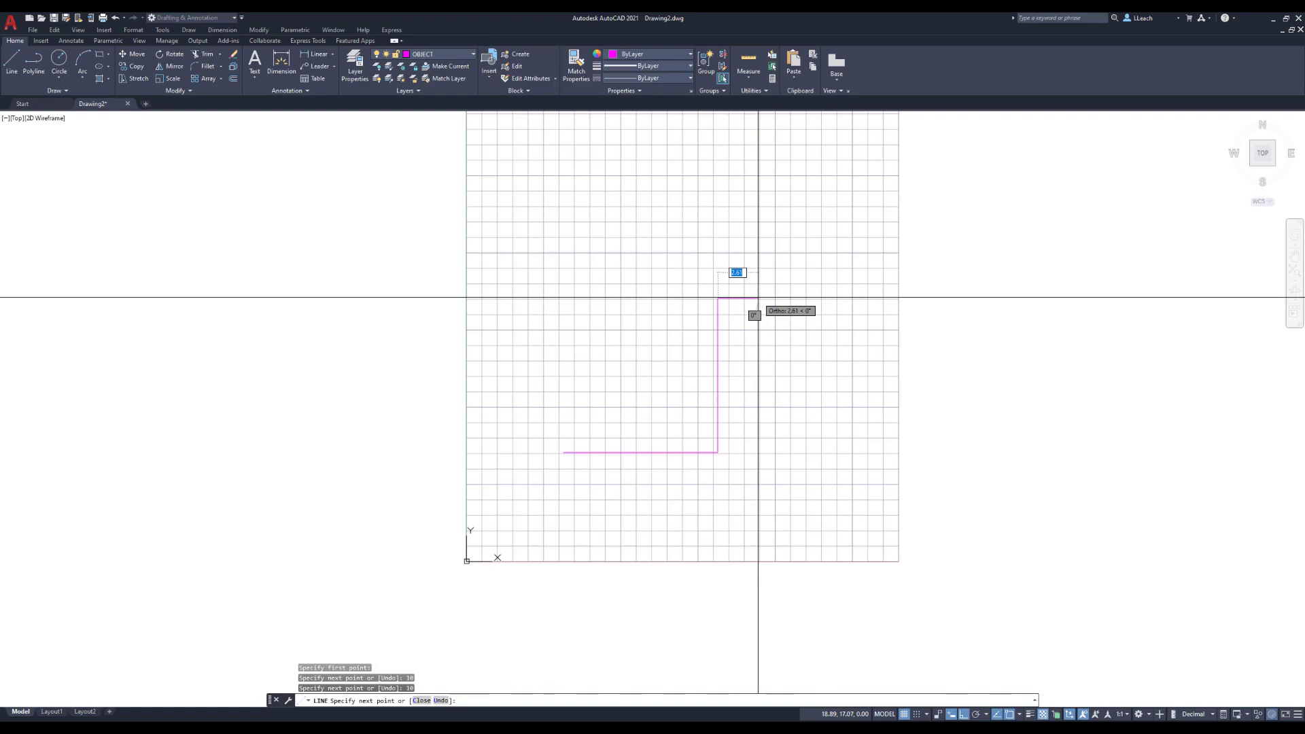
text(10)
key(Return)
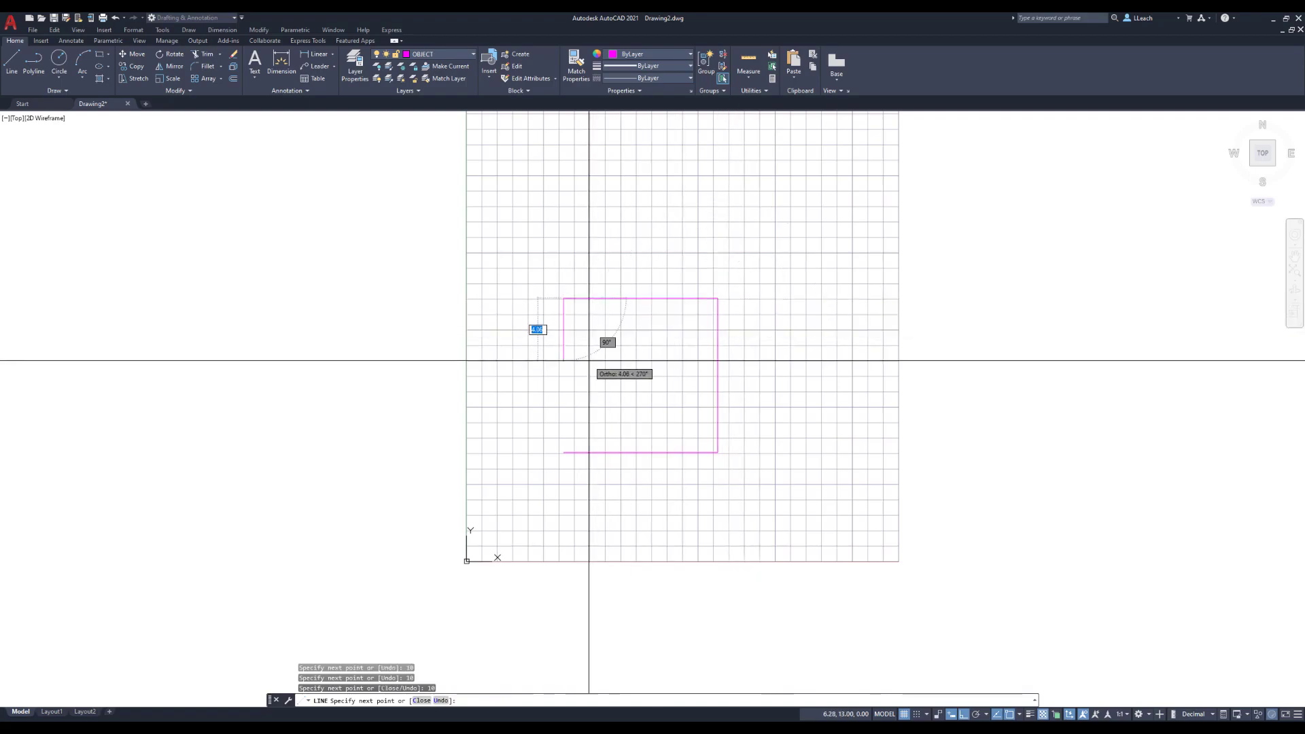
text(10)
key(Return)
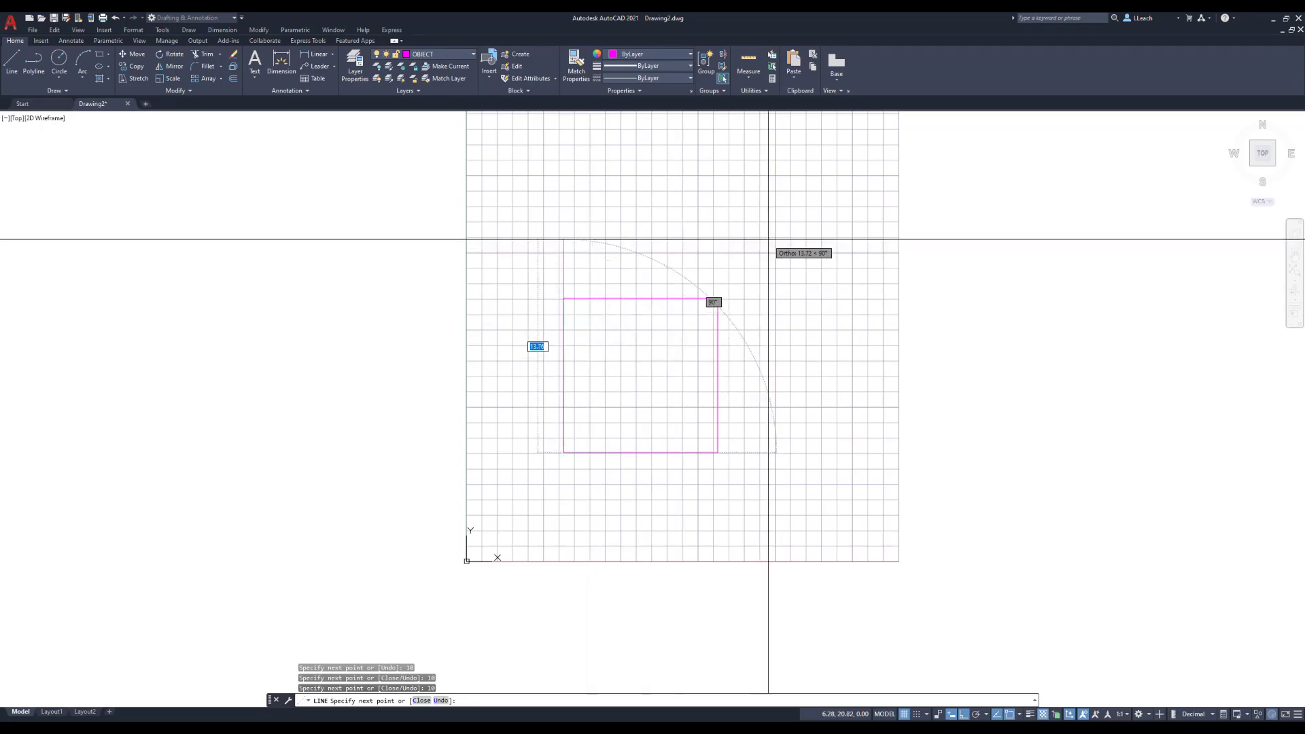
key(Escape)
Erase the whole square with a window selection around it
scroll(680, 346, up, 2)
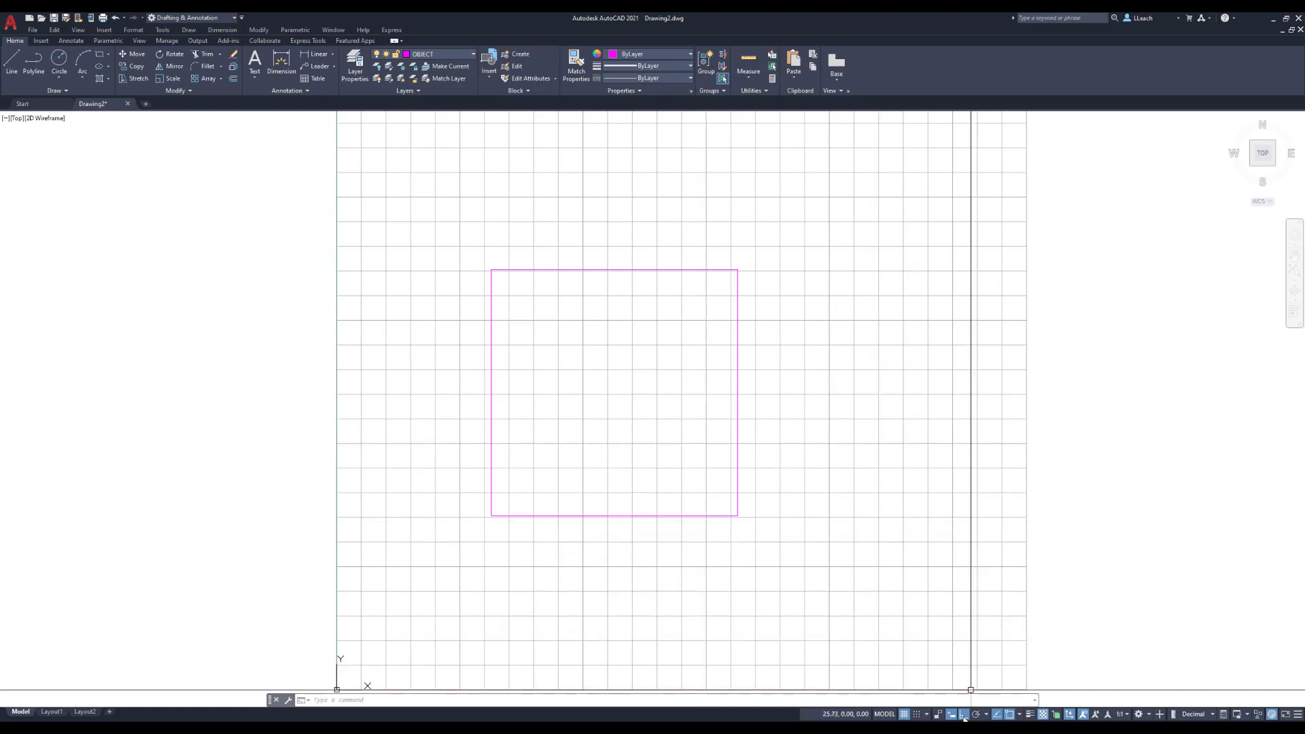
mouse_move(790, 399)
middle_down()
mouse_move(830, 361)
mouse_move(814, 374)
middle_up()
scroll(822, 373, down, 2)
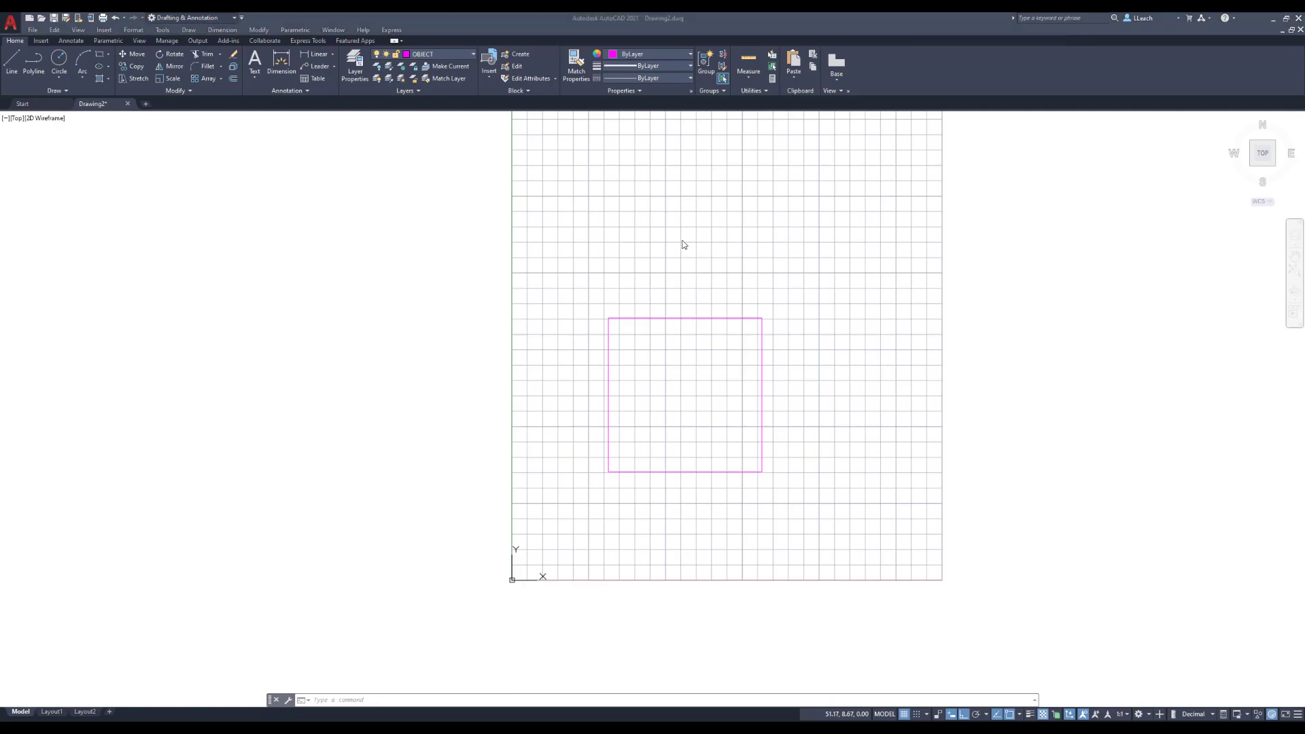
click(694, 277)
text(E)
key(Return)
text(w)
key(Return)
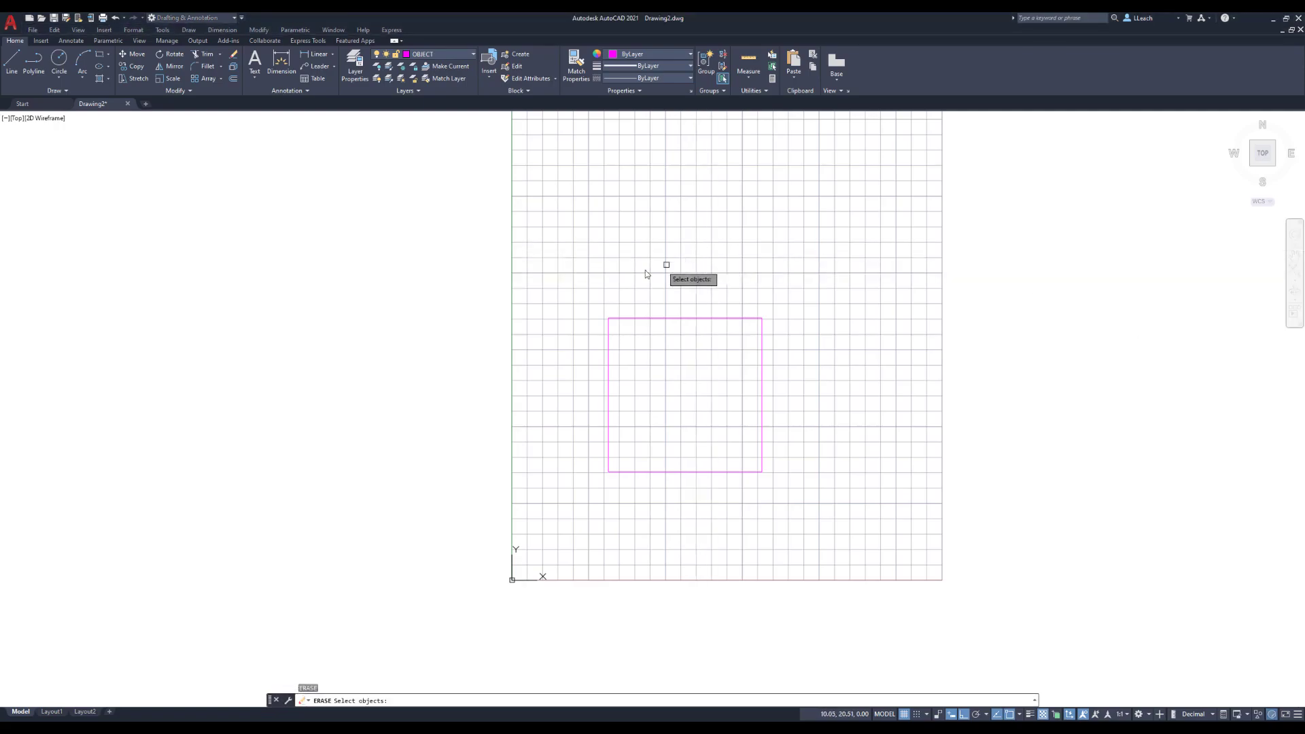
click(590, 277)
click(780, 476)
key(Return)
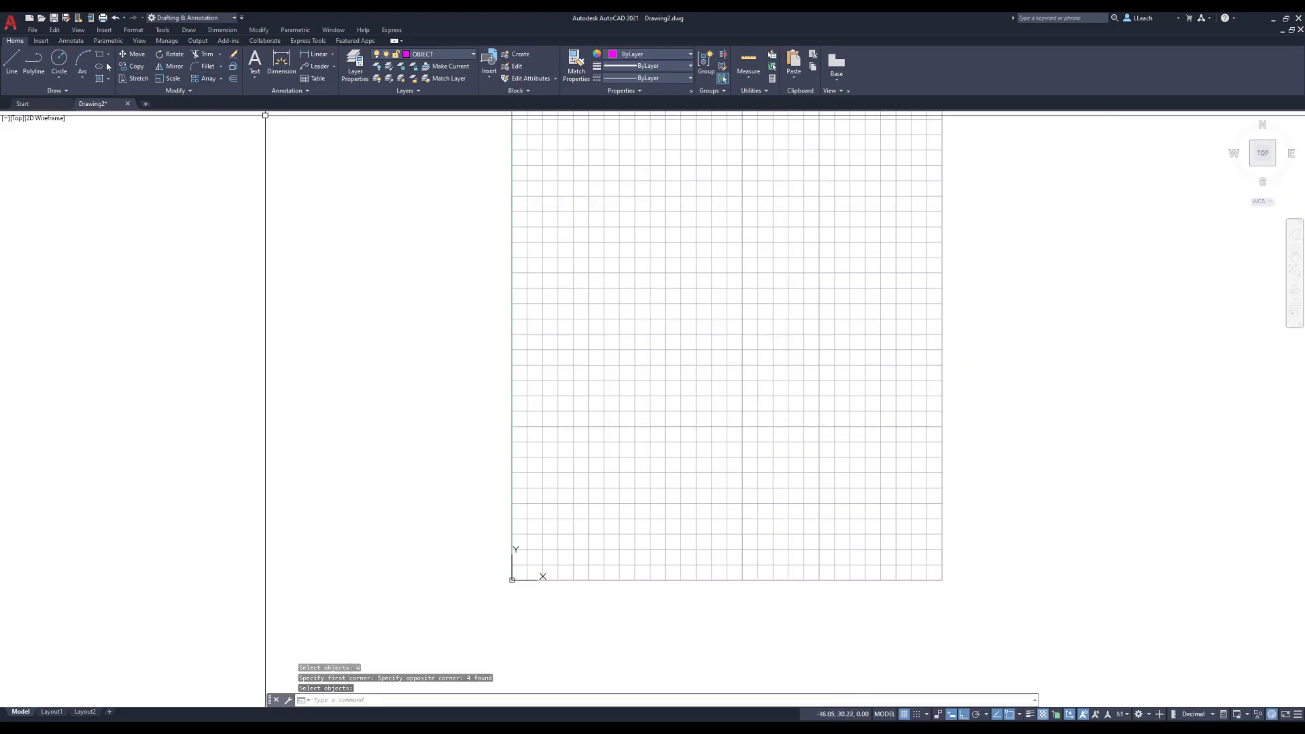
Start a line at about 4.6,6.7, turn Ortho off, and draw the first segment 10 units long at 15° upward to the right
click(12, 61)
click(583, 477)
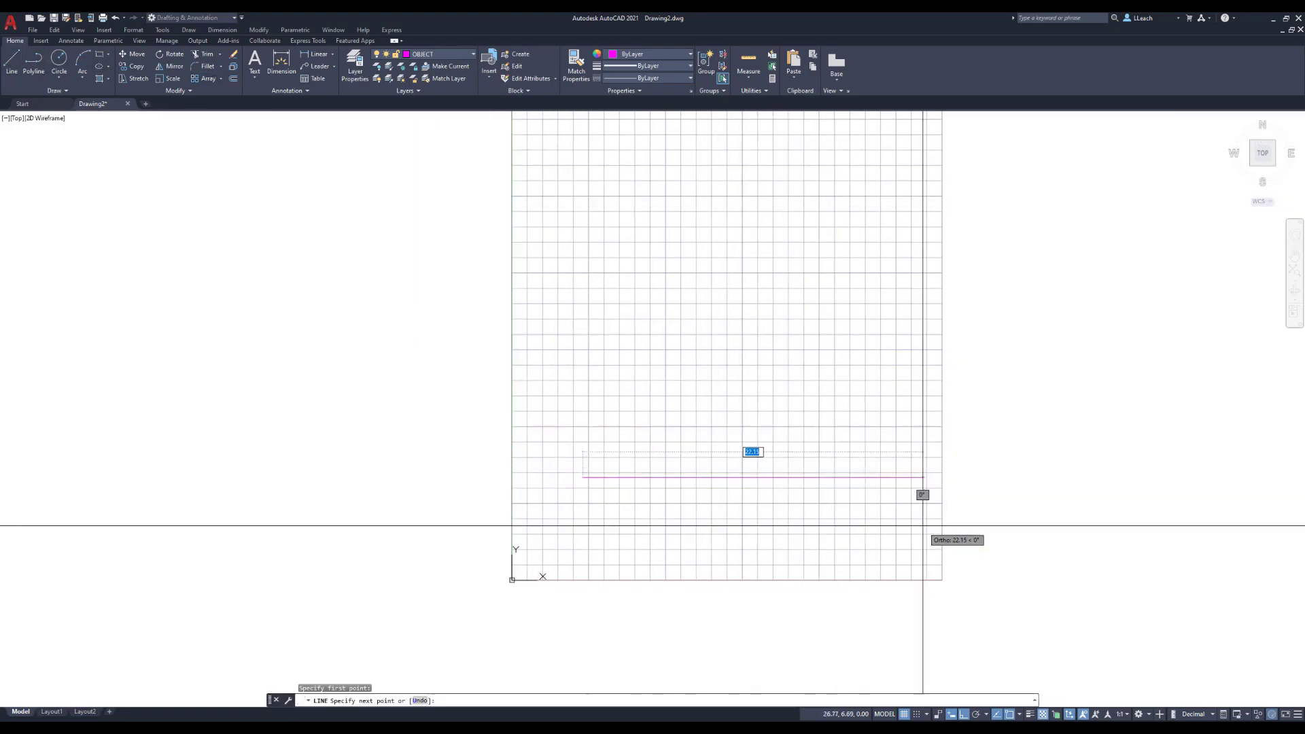
click(967, 717)
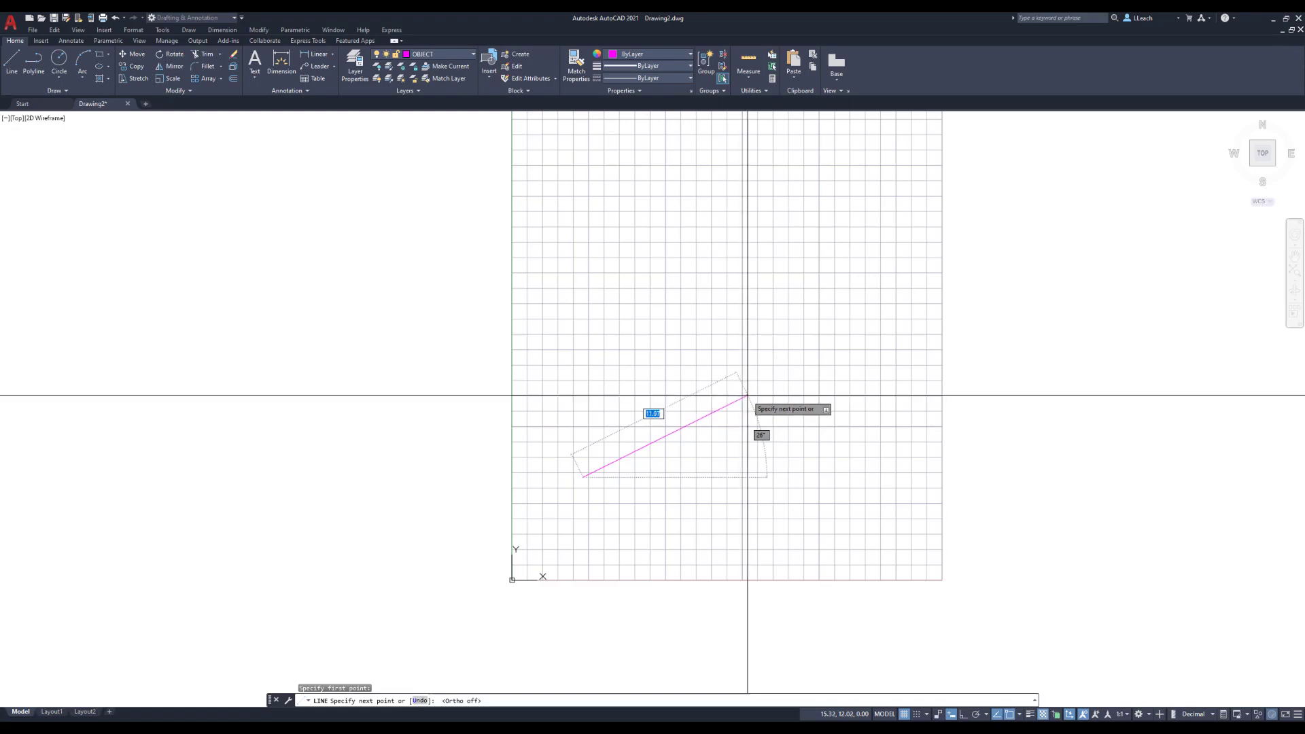
text(10)
key(Tab)
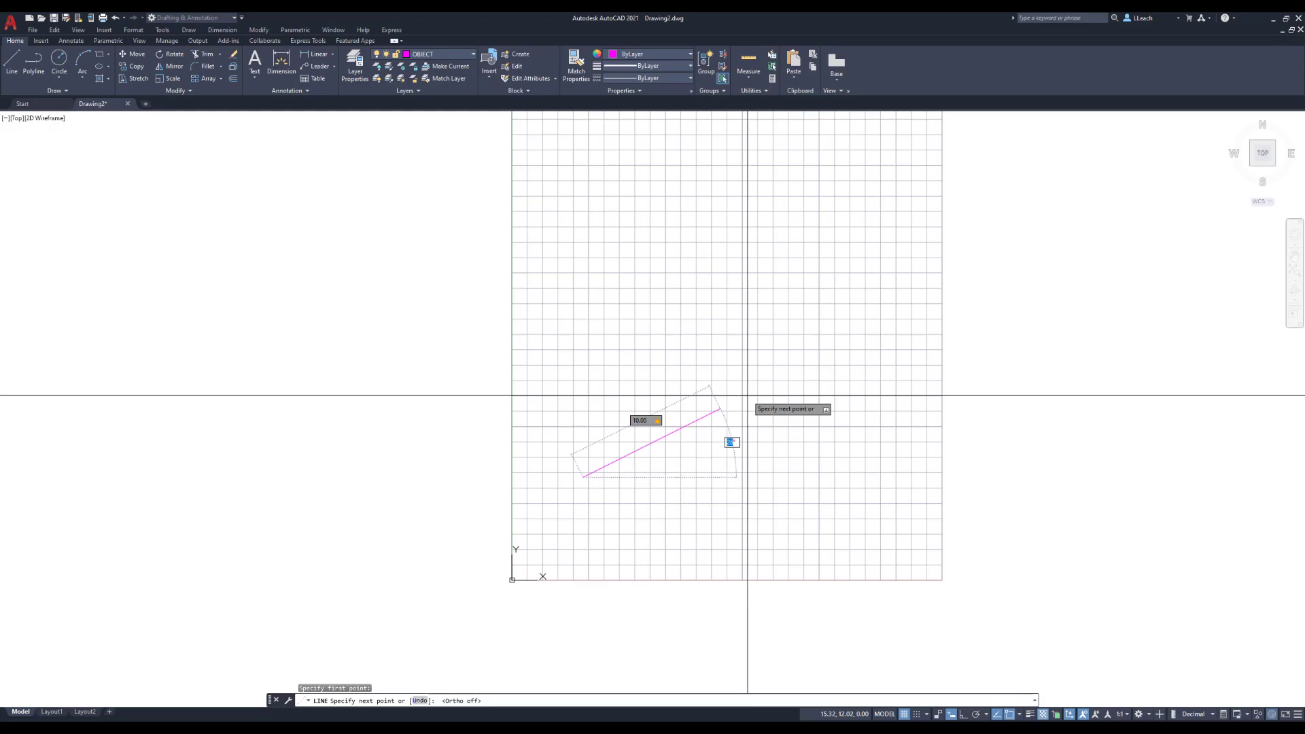
text(15)
key(Return)
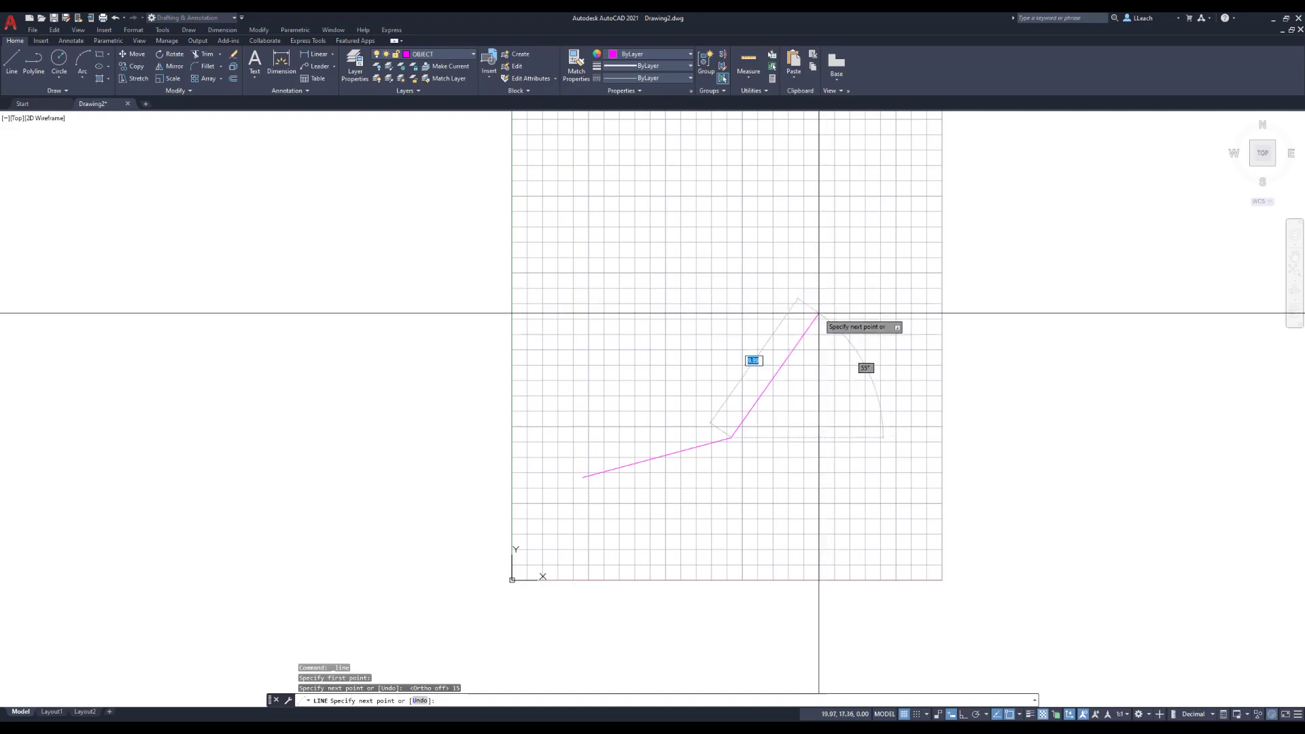
Continue the line from the first segment's end with a segment 5 units long at 45° upward to the right
text(5)
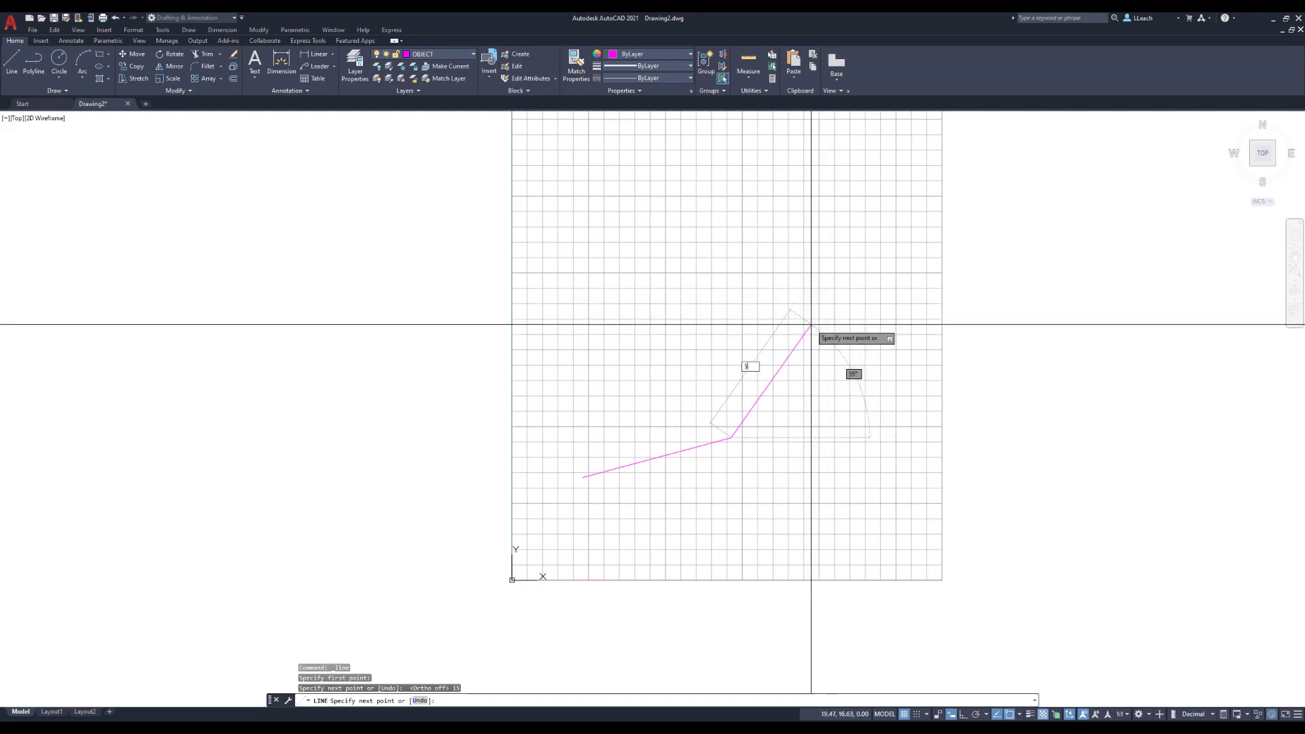
key(Tab)
text(45)
key(Return)
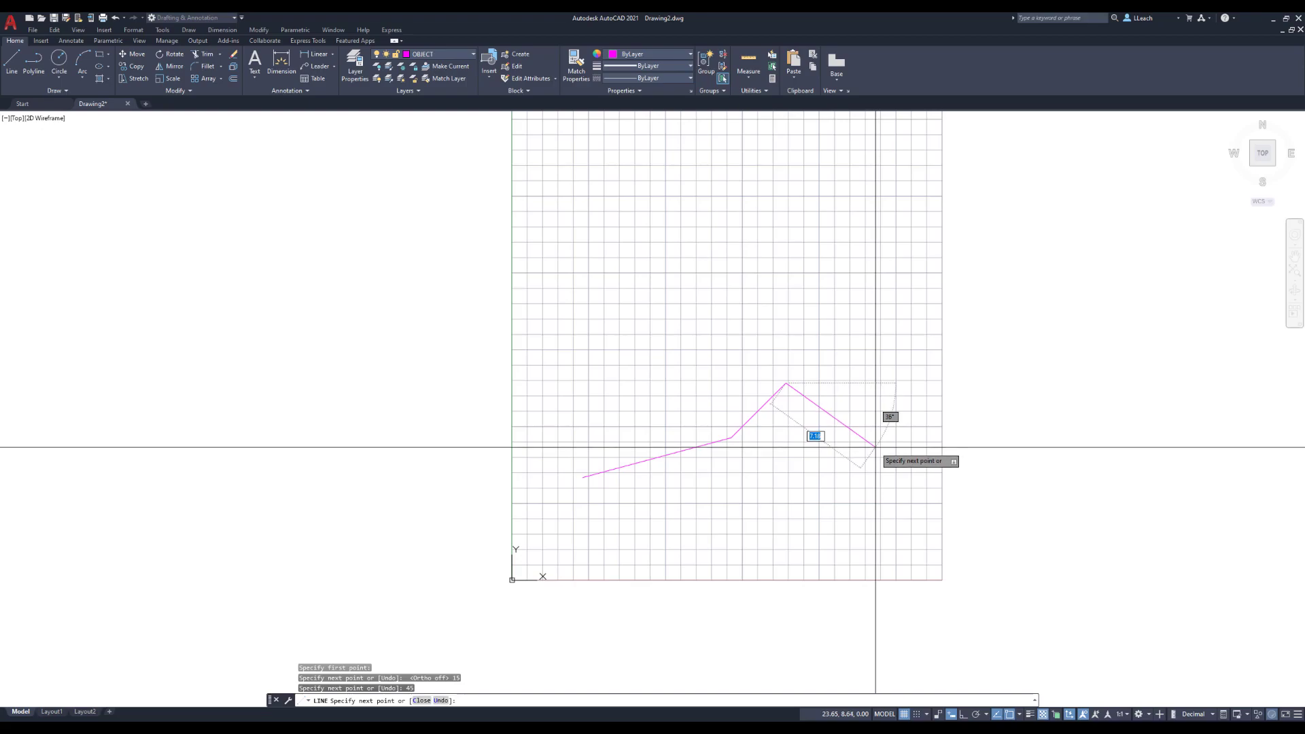
Add a third segment 5 units long, sloping down to the right at 35°, and end the line
text(5)
key(Tab)
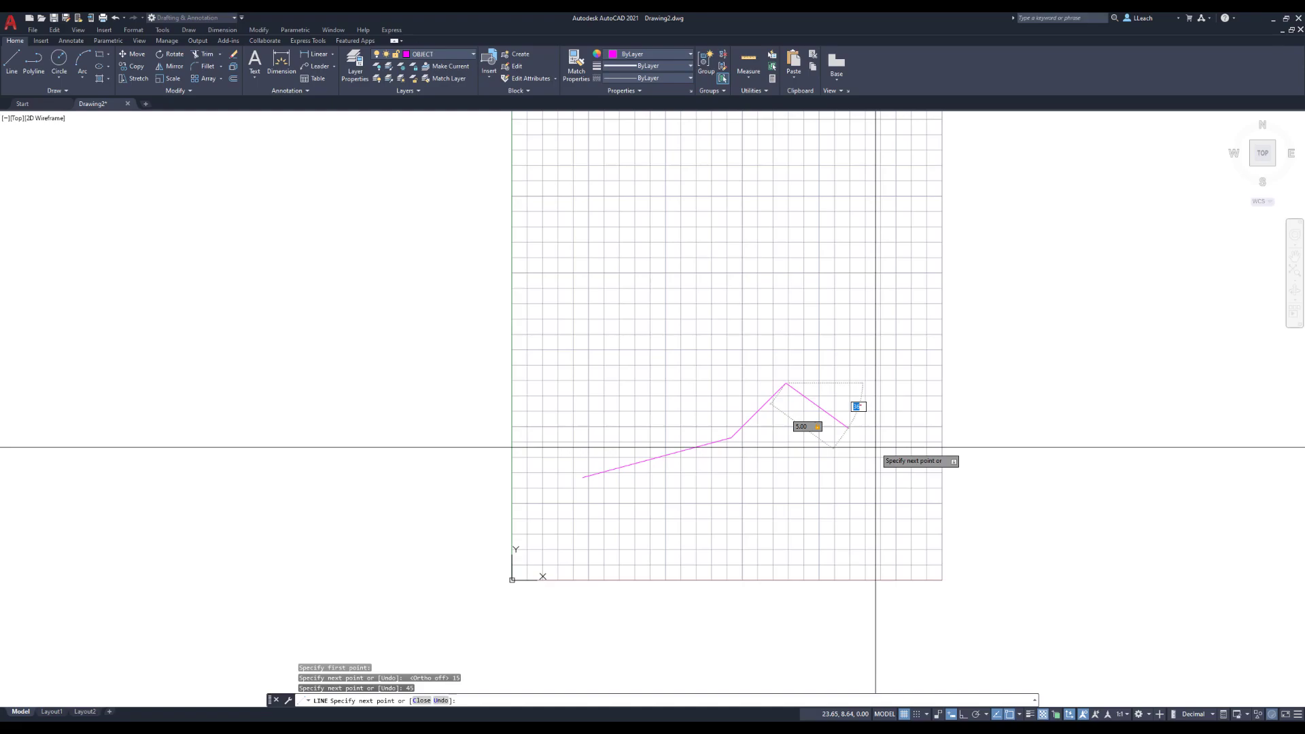
text(35)
key(Return)
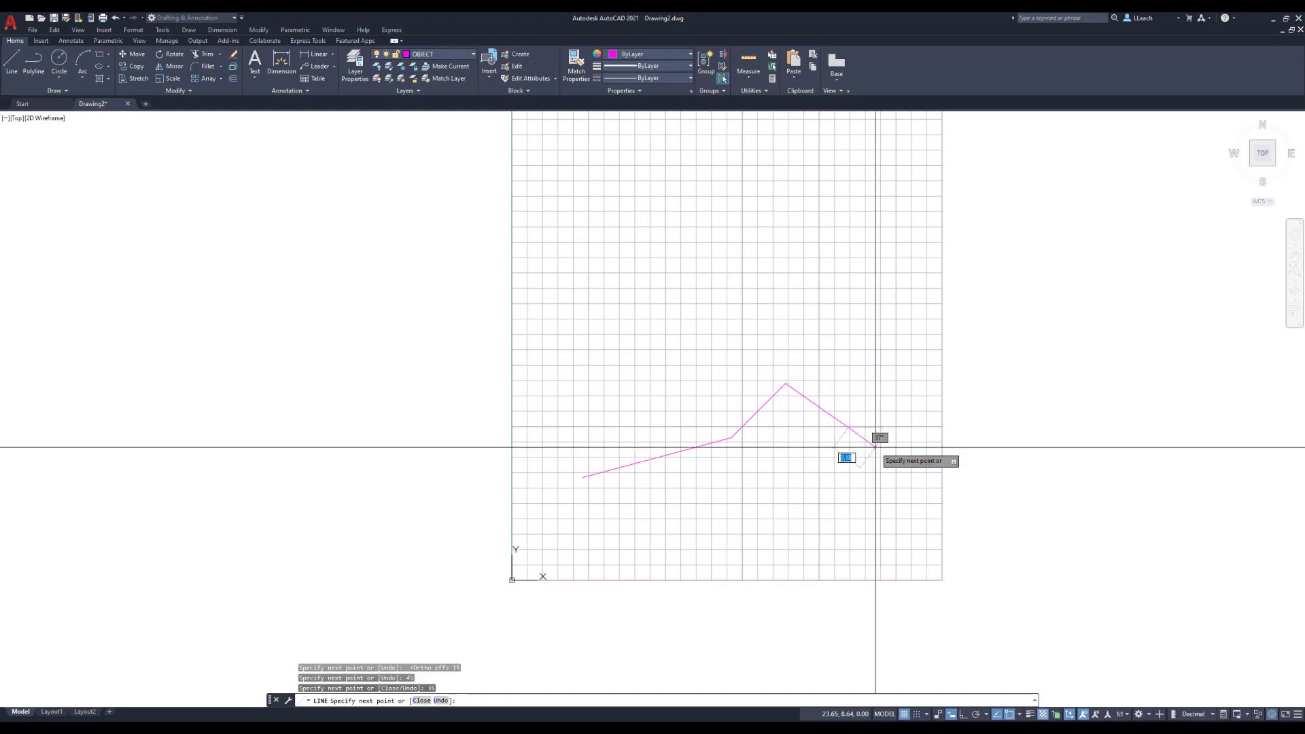
key(Escape)
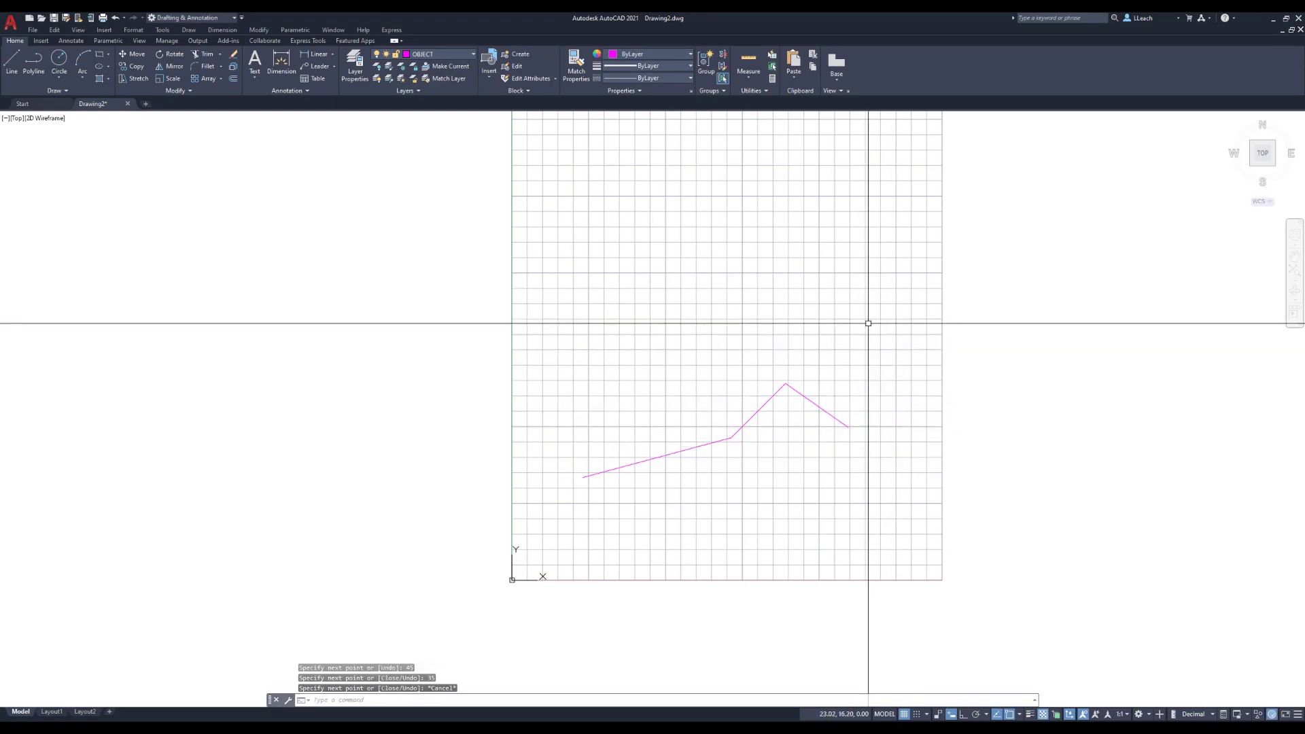